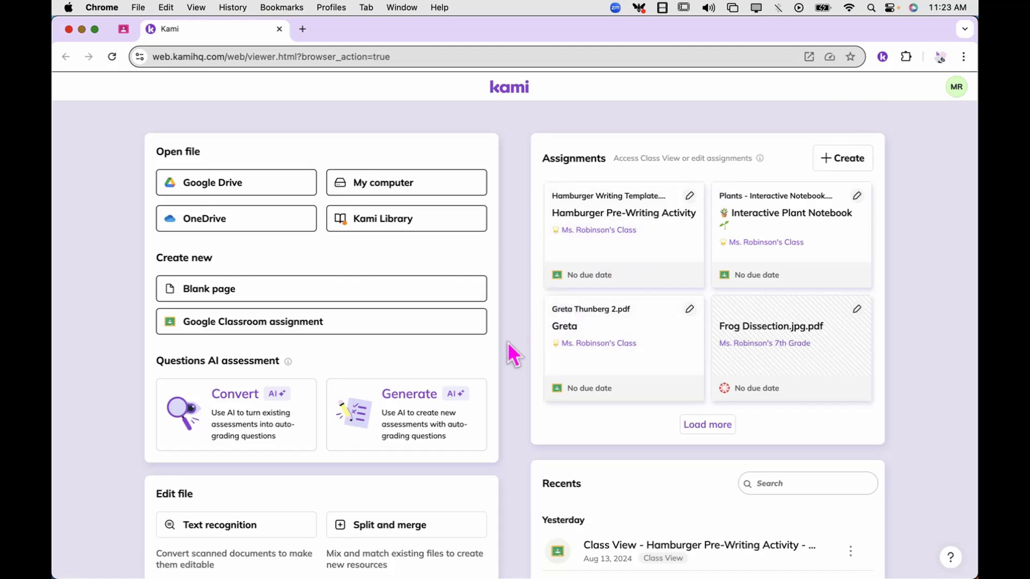
# Launch Split & Merge from the dashboard's Edit file section in a new tab
pyautogui.scroll(-5, 443, 426)
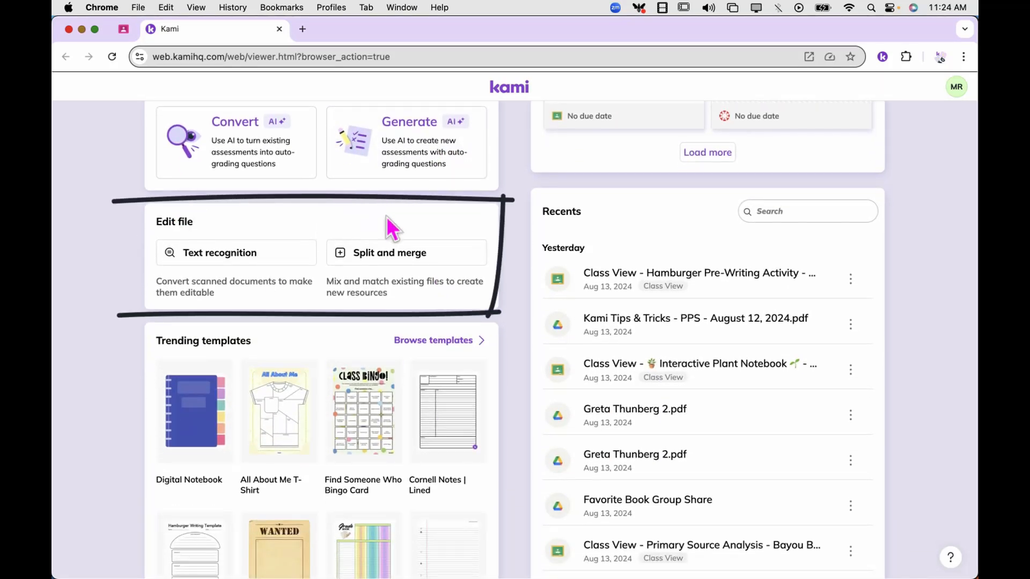
pyautogui.click(401, 260)
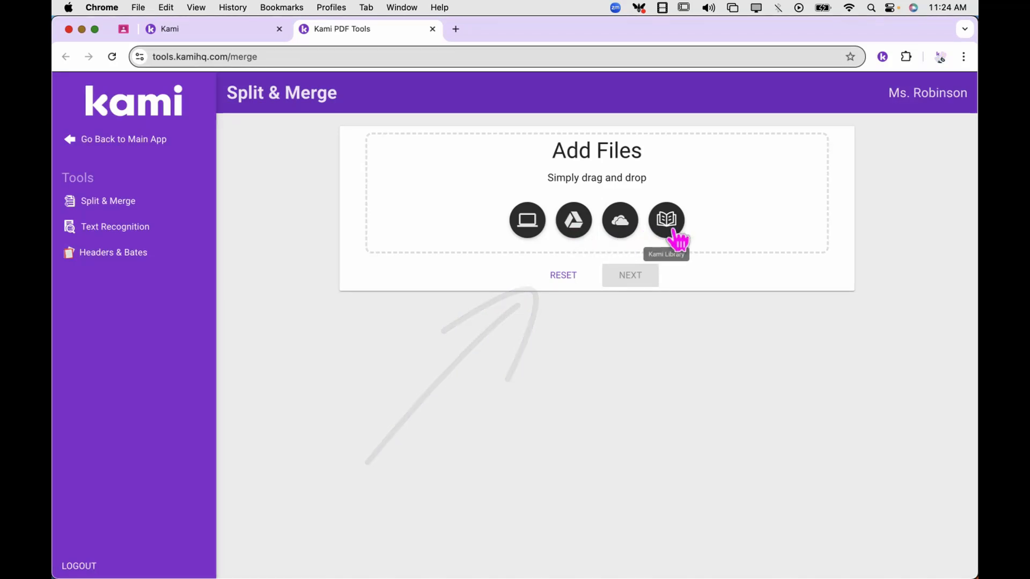
# Load Greta Thunberg 2.pdf from the computer's Downloads and continue to its four-page editor
pyautogui.click(527, 230)
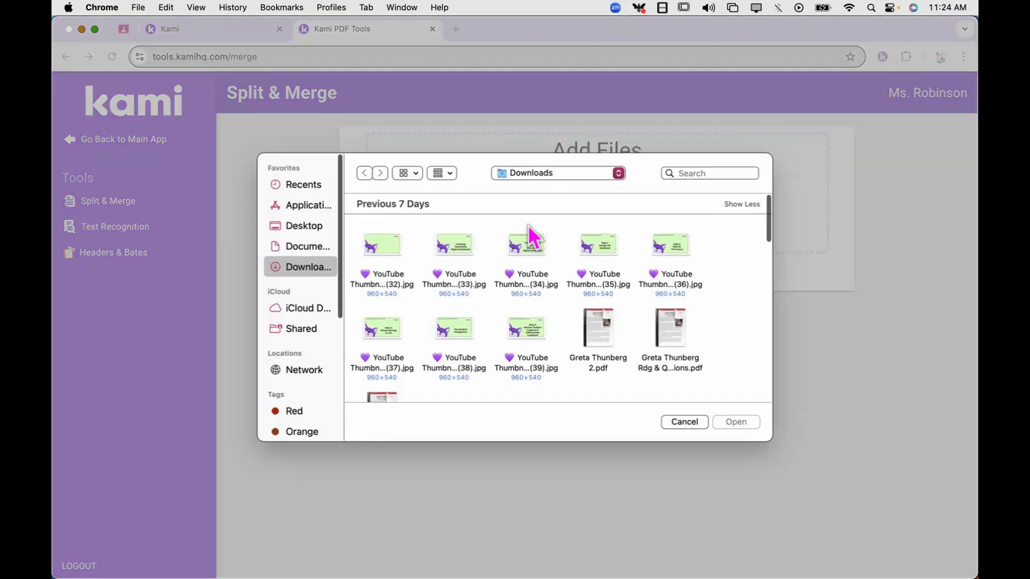
pyautogui.click(600, 333)
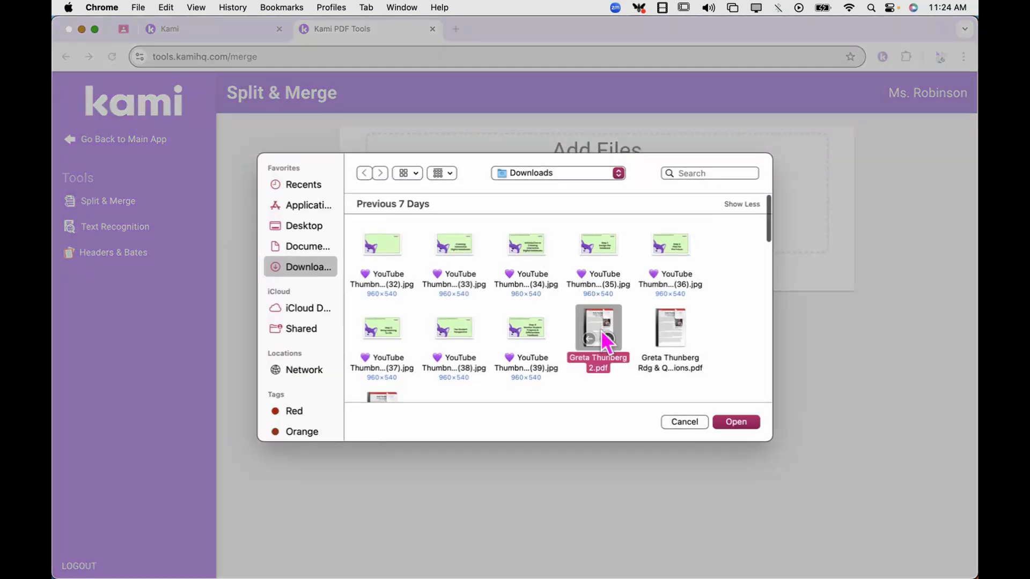
pyautogui.click(730, 425)
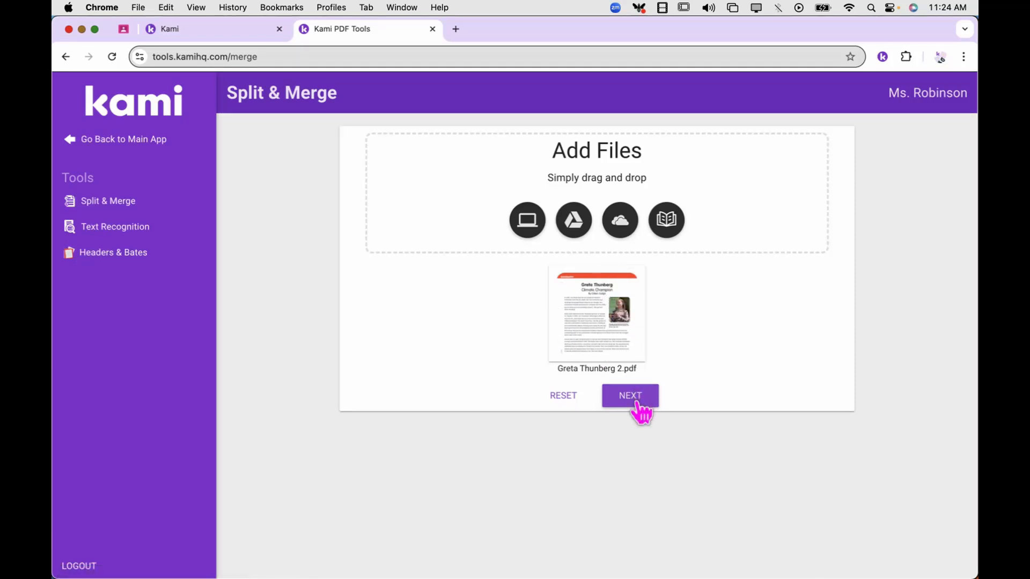
pyautogui.click(638, 403)
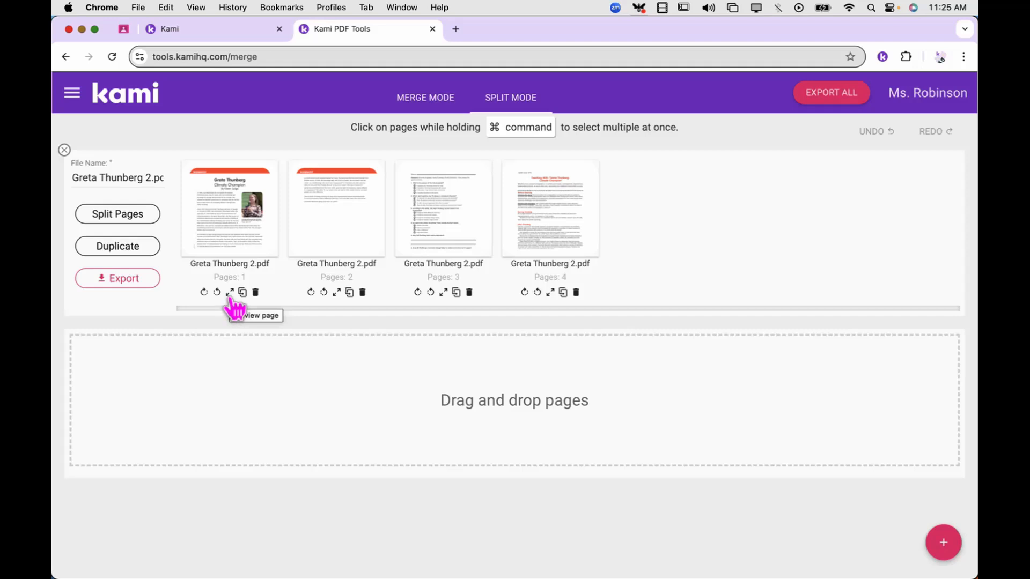
pyautogui.scroll(5, 233, 300)
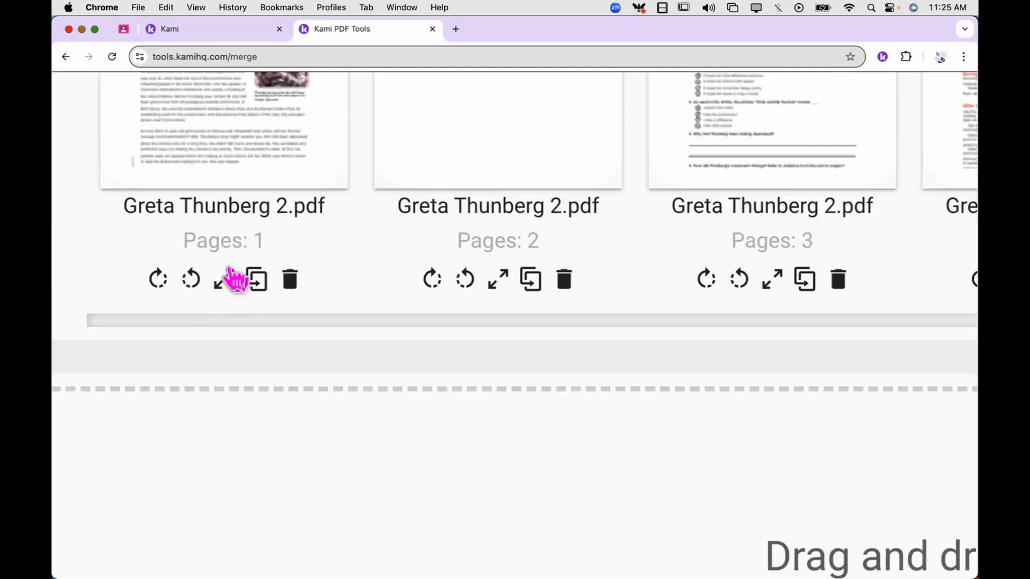
pyautogui.scroll(-5, 227, 298)
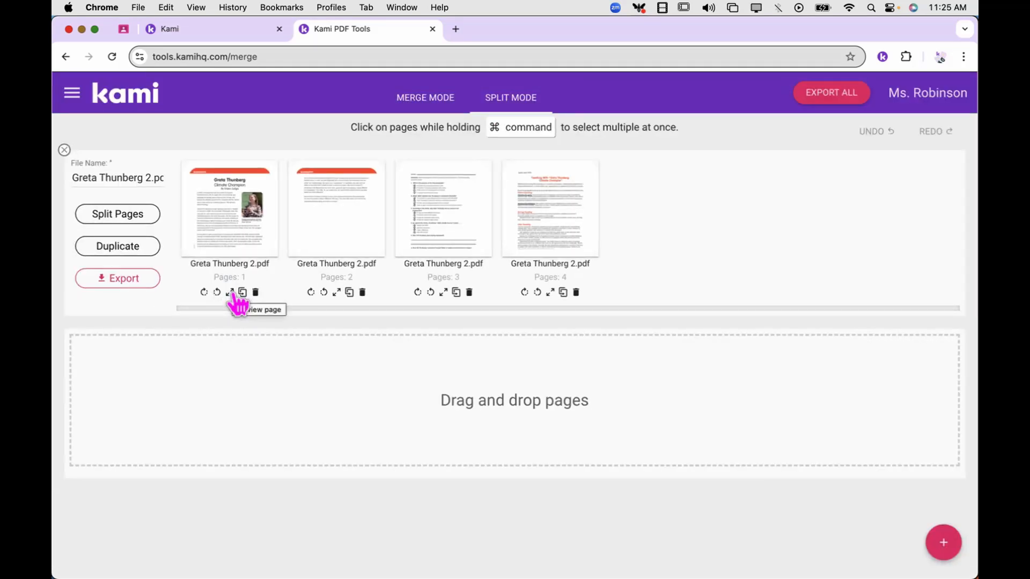
pyautogui.click(230, 293)
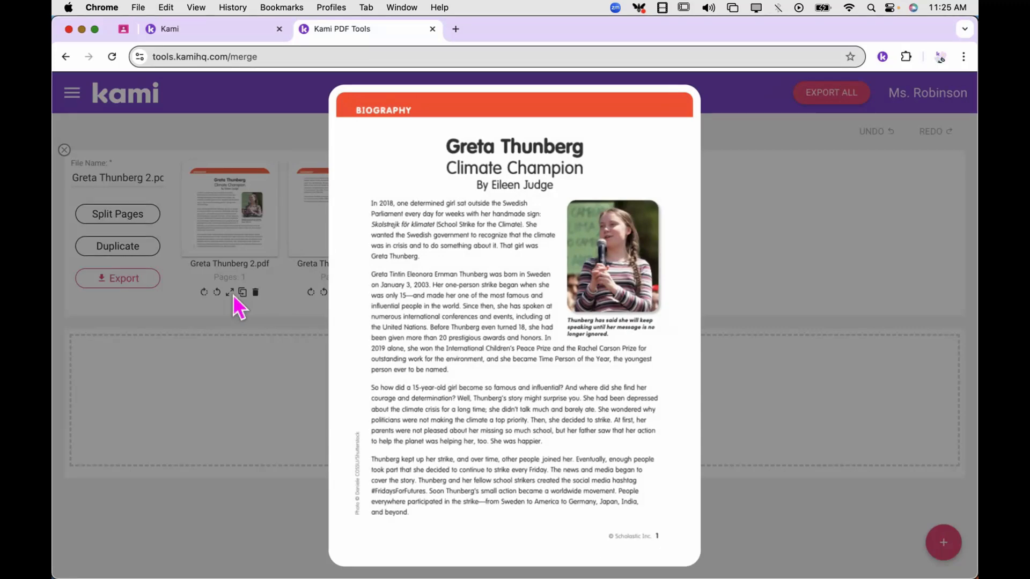
pyautogui.click(256, 303)
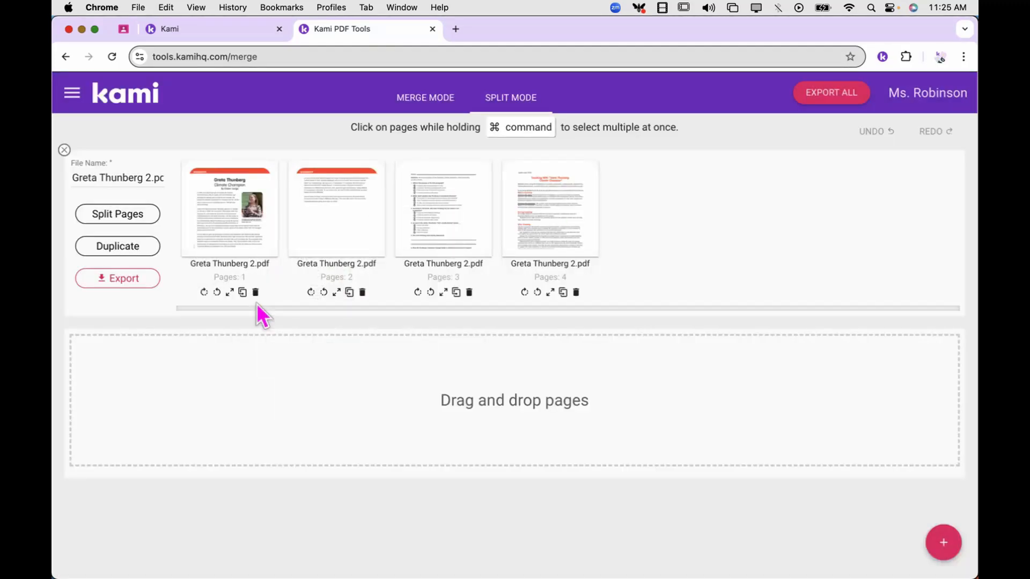
pyautogui.click(336, 293)
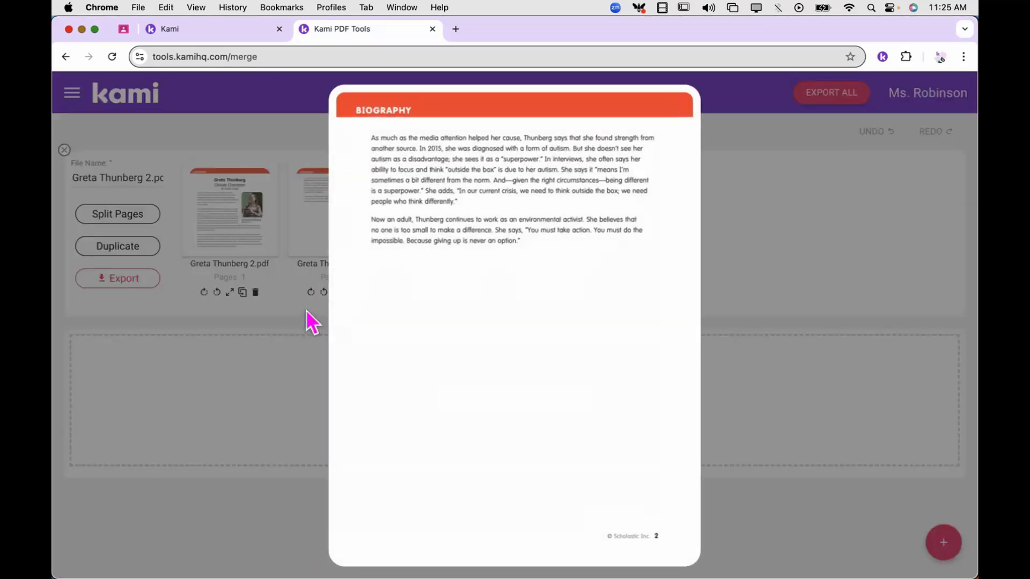
pyautogui.click(306, 319)
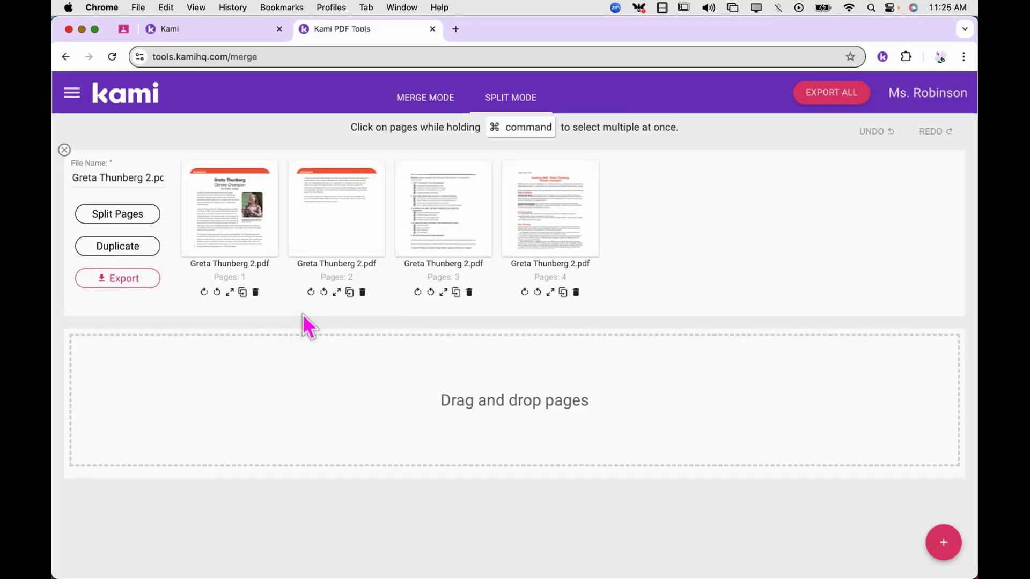
pyautogui.click(444, 292)
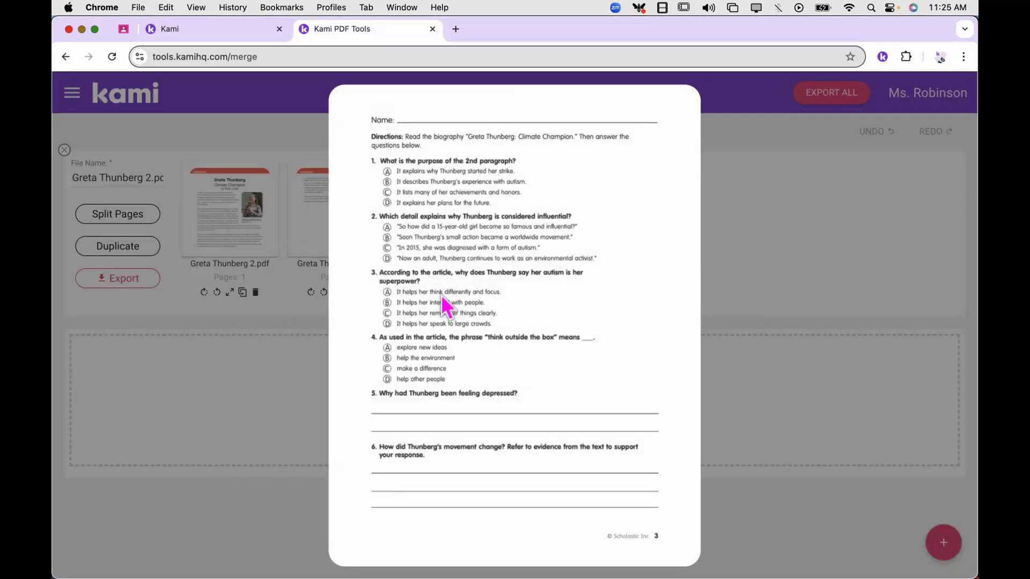
pyautogui.click(304, 314)
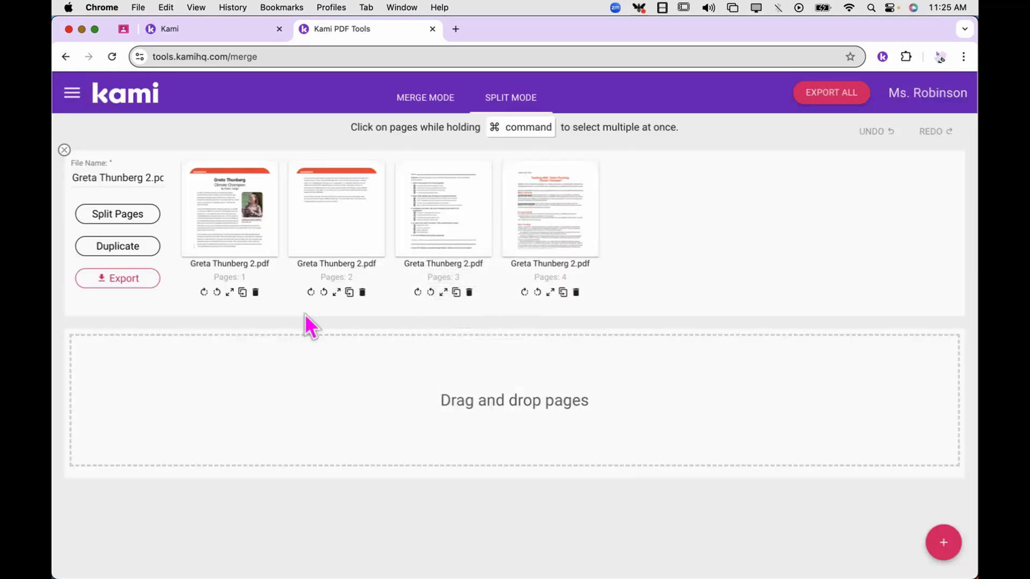
# Move page 3 and page 4 of Greta Thunberg 2.pdf each into a new separate file
pyautogui.click(443, 210)
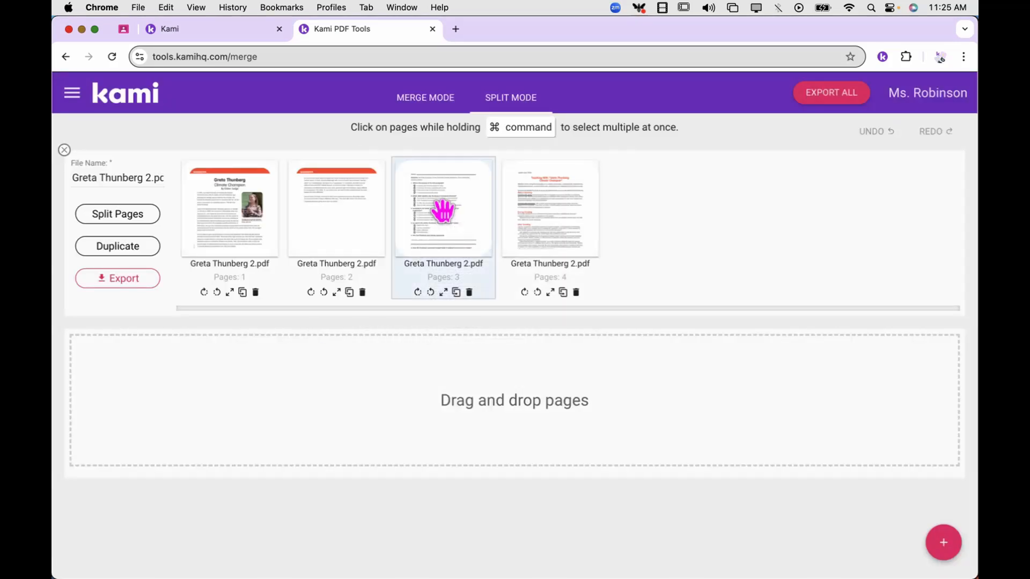
pyautogui.moveTo(443, 211); pyautogui.dragTo(326, 387)
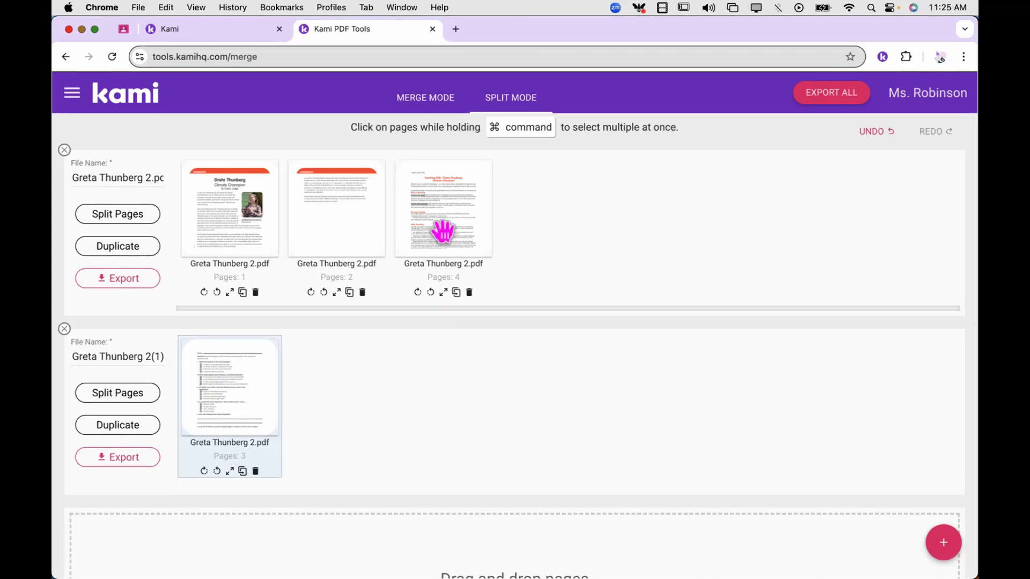
pyautogui.click(444, 293)
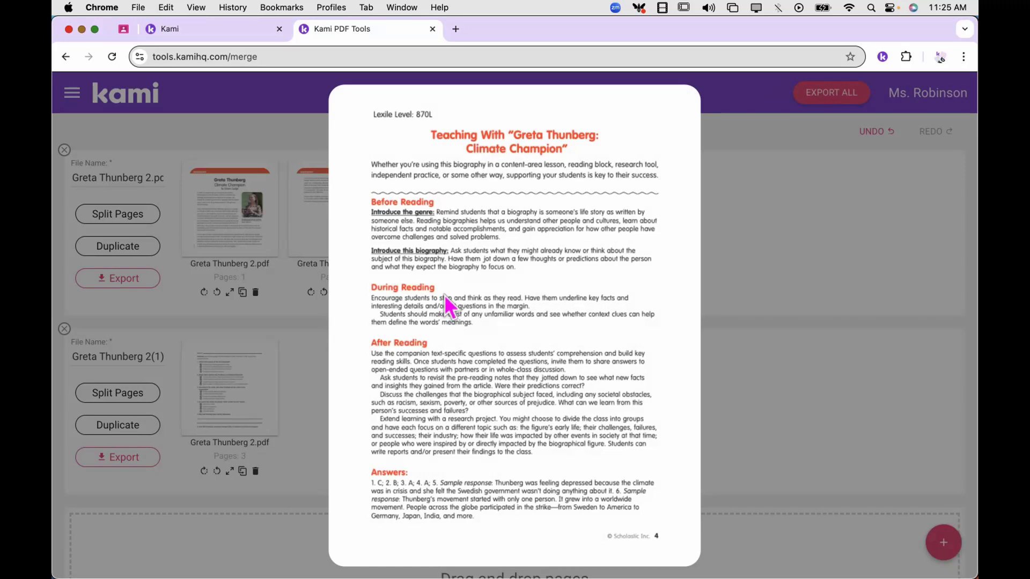
pyautogui.click(785, 208)
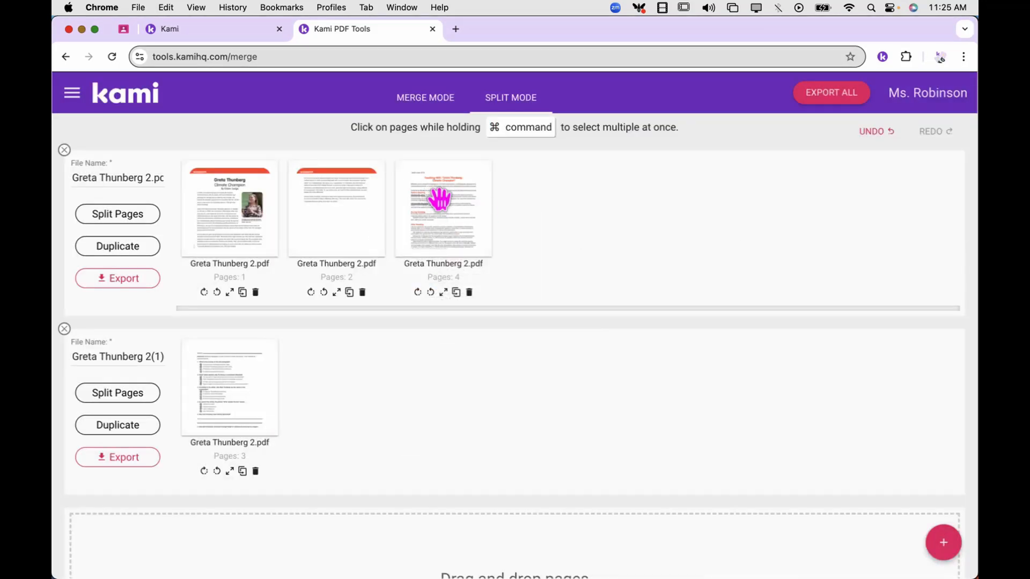
pyautogui.moveTo(439, 199); pyautogui.dragTo(249, 553)
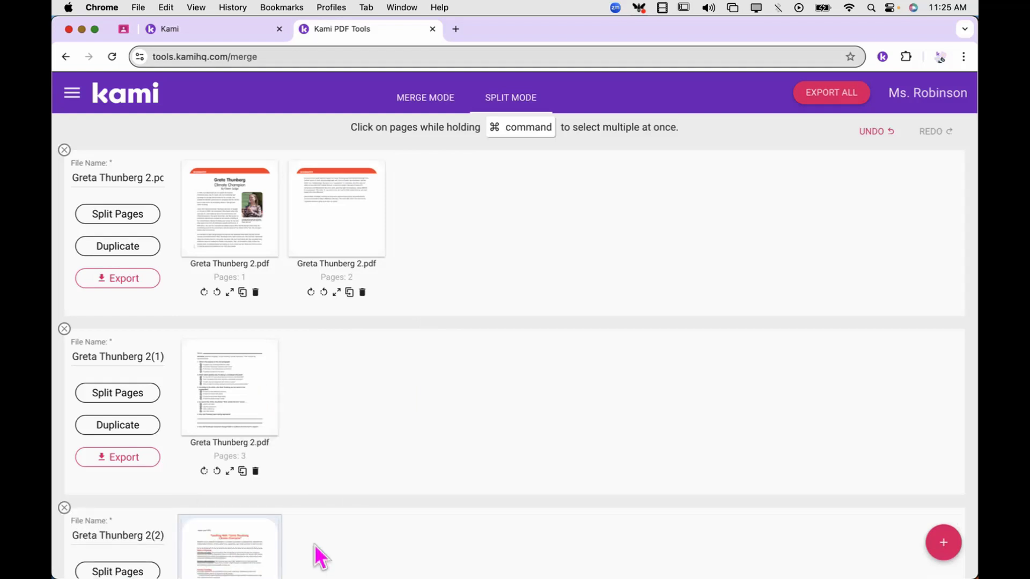
pyautogui.scroll(-2, 314, 545)
pyautogui.scroll(-2, 314, 545)
# Rename the first output to Greta Thunberg Reading
pyautogui.scroll(5, 315, 544)
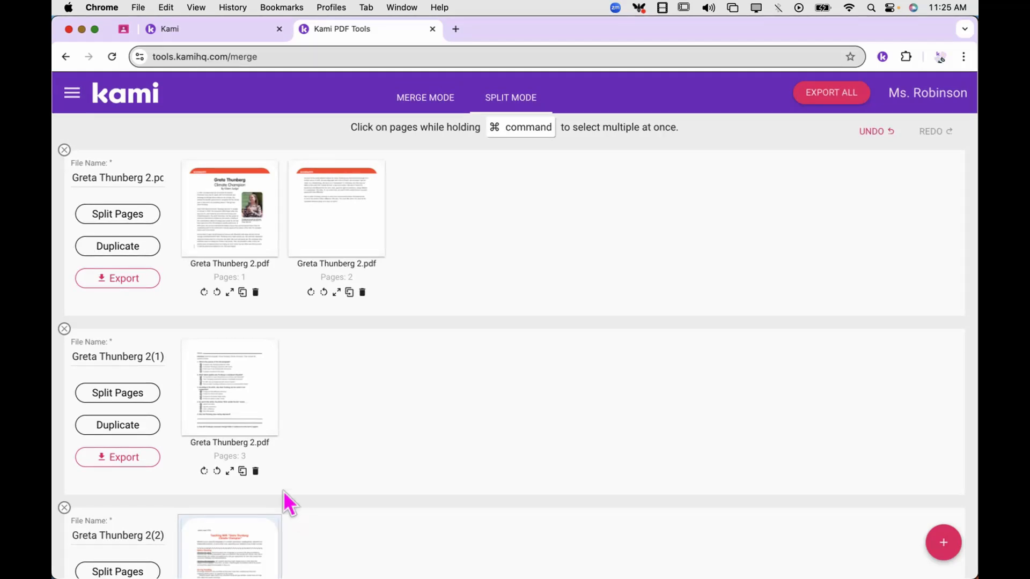
pyautogui.click(140, 178)
pyautogui.moveTo(149, 177); pyautogui.dragTo(202, 175)
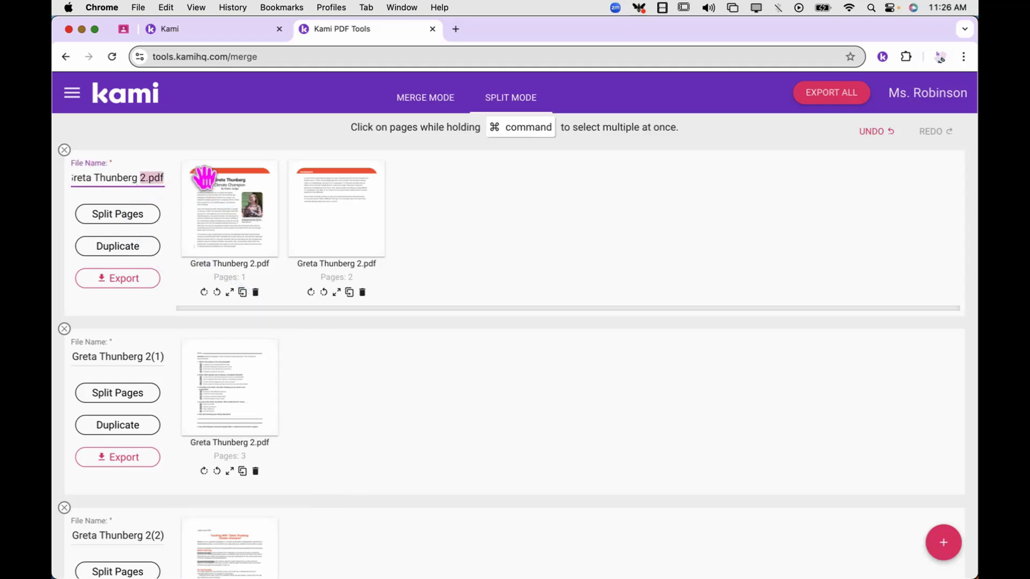
pyautogui.press('BackSpace')
pyautogui.write('Reading')
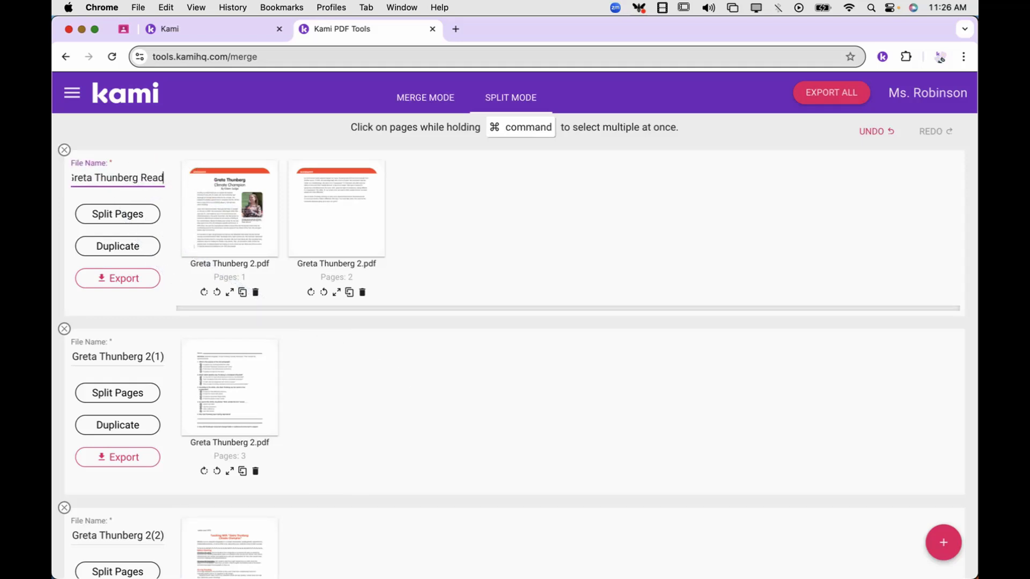
# Rename the second and third outputs to Greta Thunberg Questions and Greta Thunberg Teacher Info
pyautogui.click(149, 354)
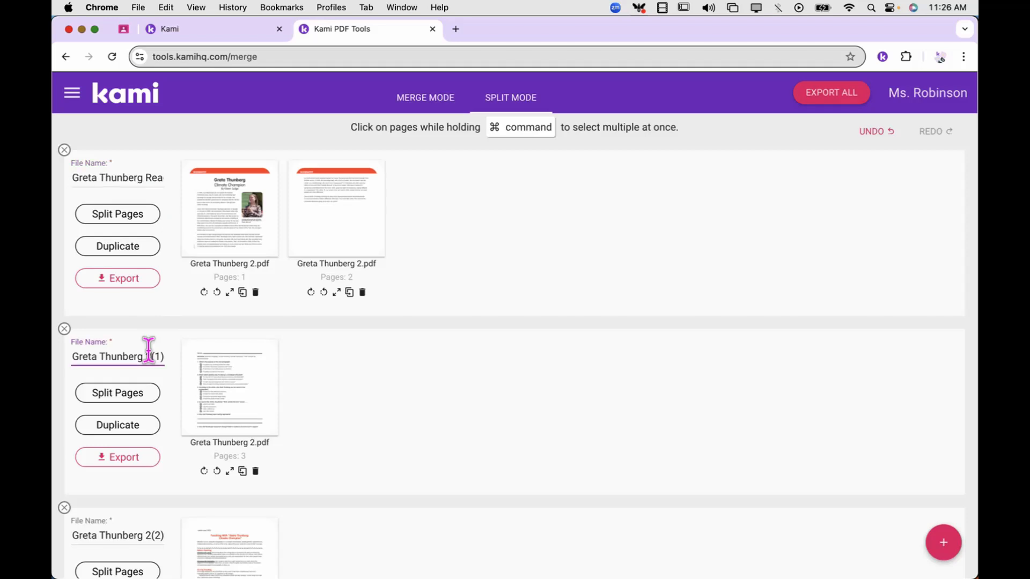
pyautogui.moveTo(146, 355); pyautogui.dragTo(236, 351)
pyautogui.write('Questions')
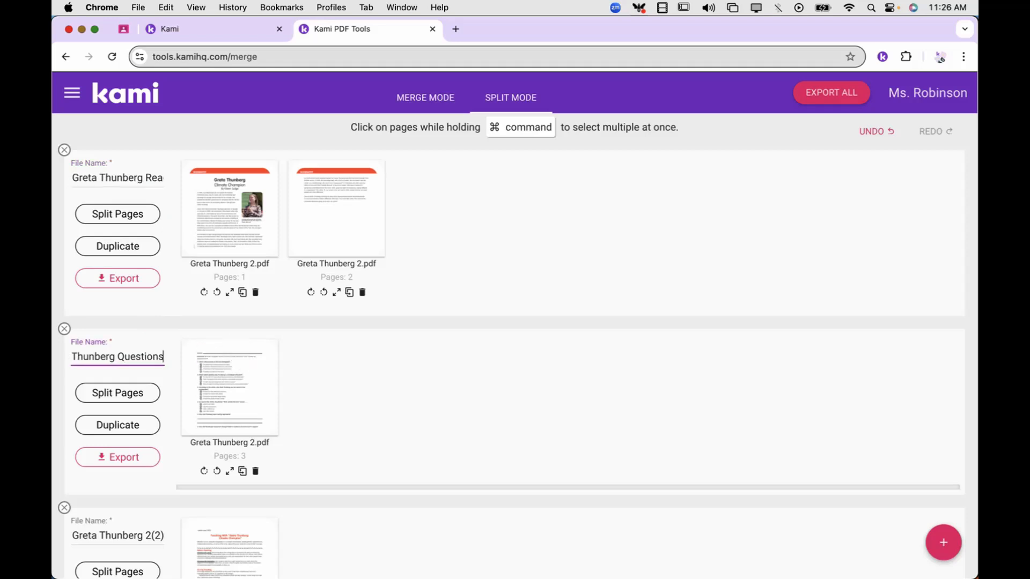
pyautogui.scroll(-5, 184, 430)
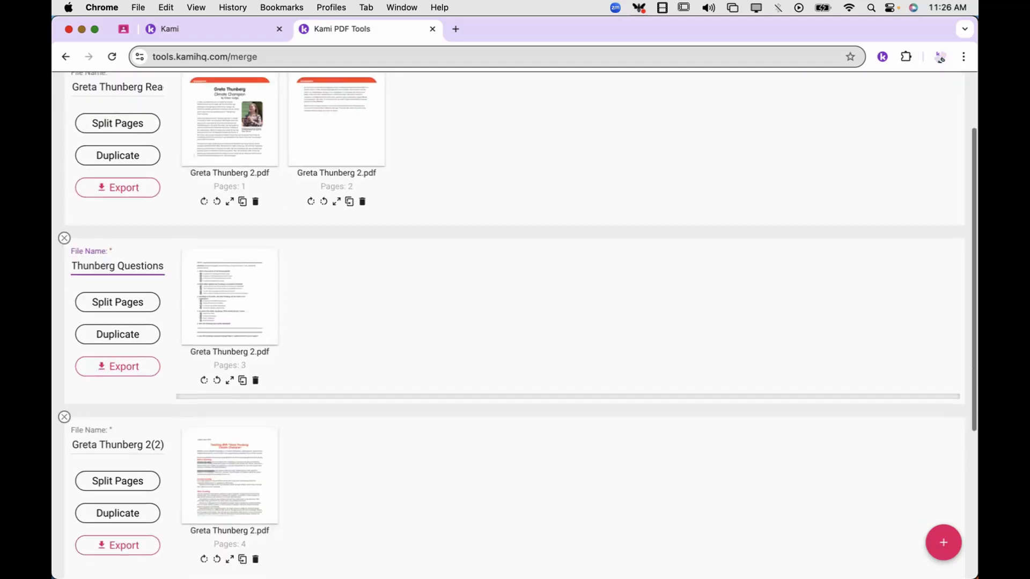
pyautogui.click(145, 363)
pyautogui.moveTo(146, 363); pyautogui.dragTo(223, 365)
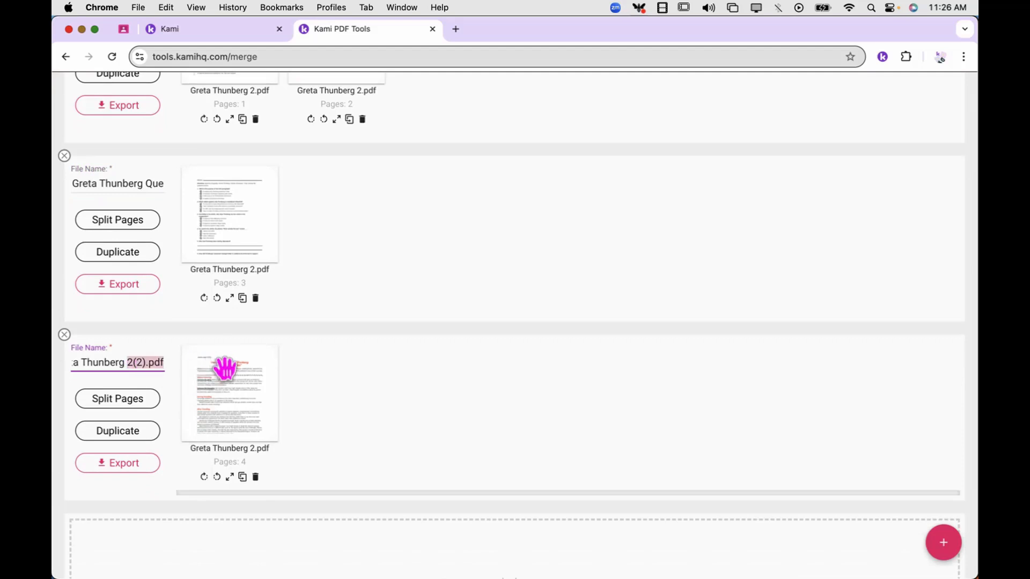
pyautogui.write('Teacher Info')
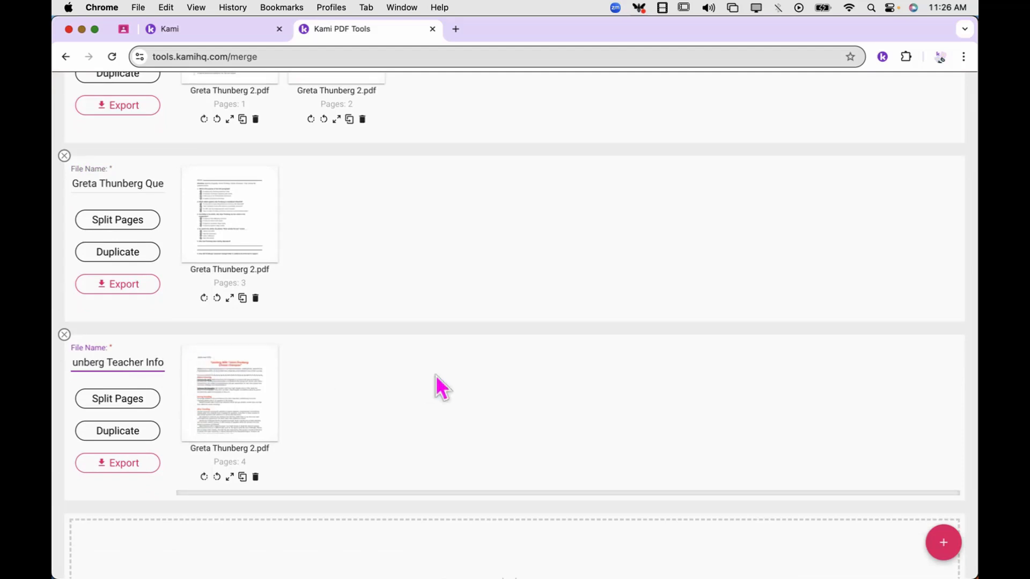
pyautogui.scroll(5, 436, 375)
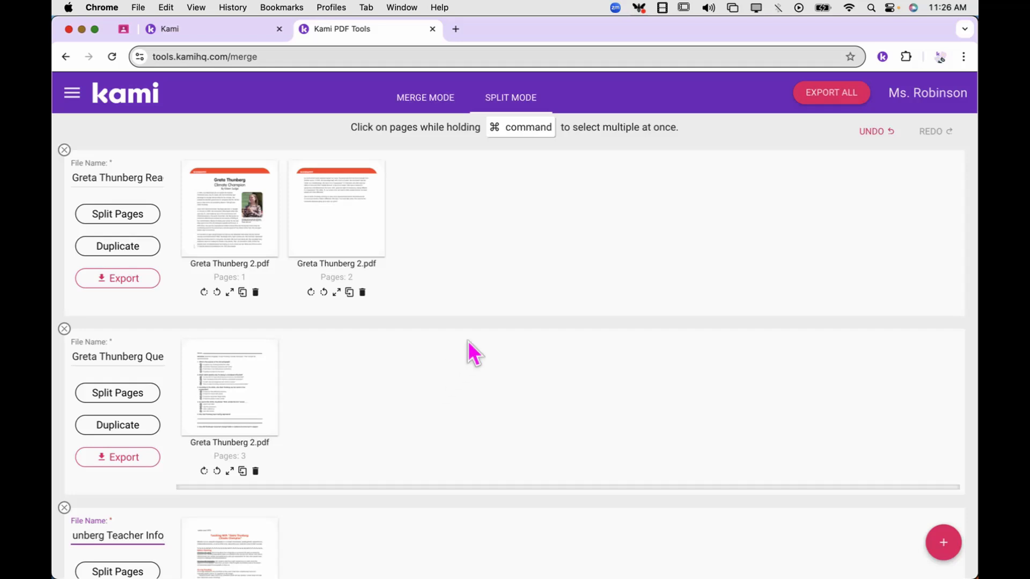
pyautogui.click(837, 96)
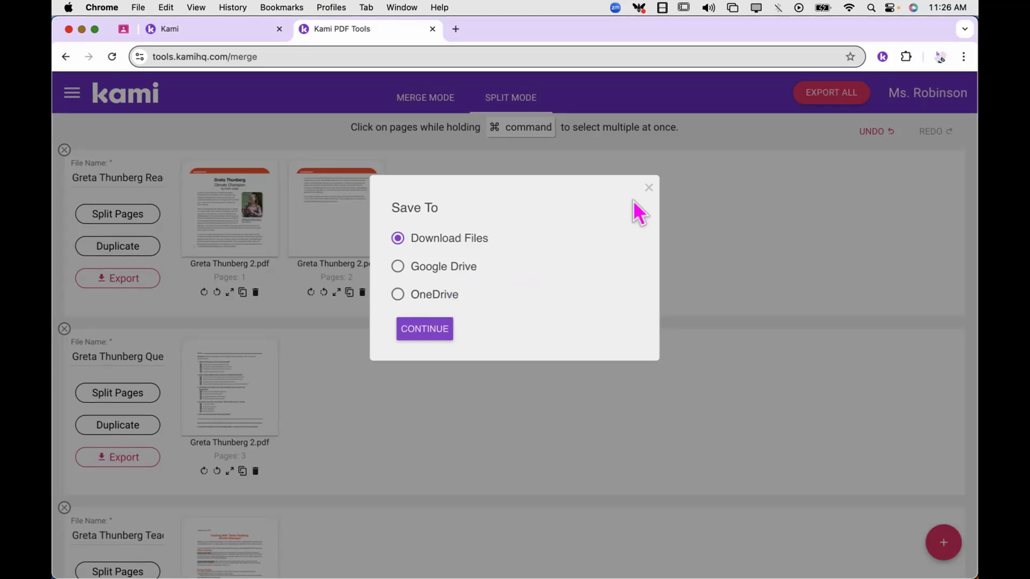
pyautogui.click(649, 187)
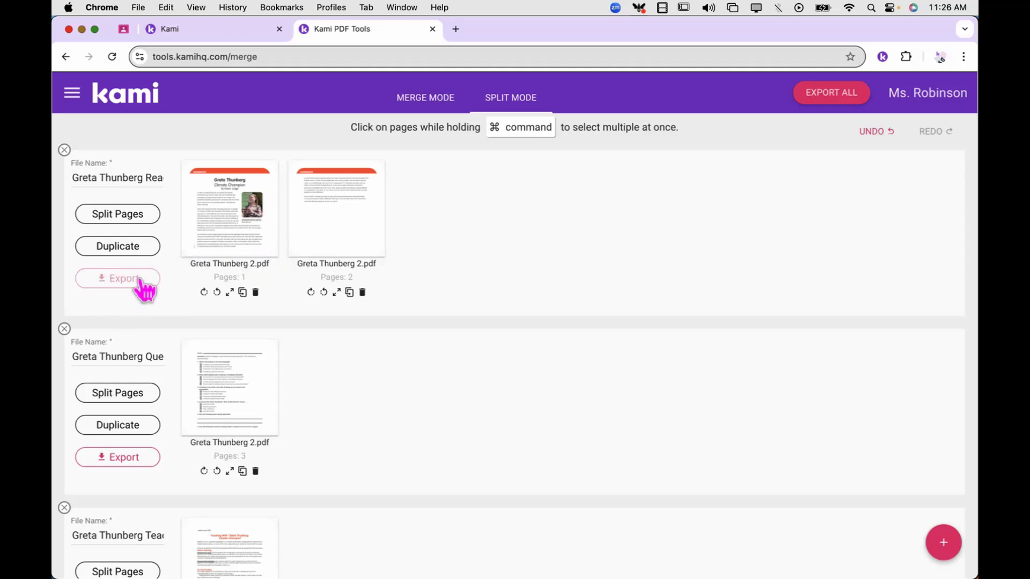
pyautogui.scroll(-3, 119, 439)
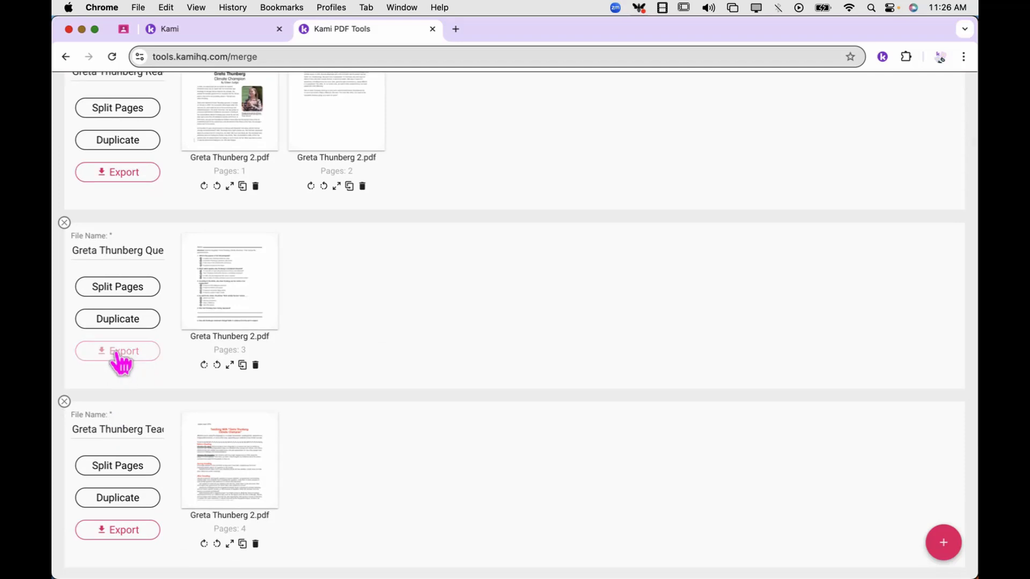
pyautogui.scroll(-3, 117, 357)
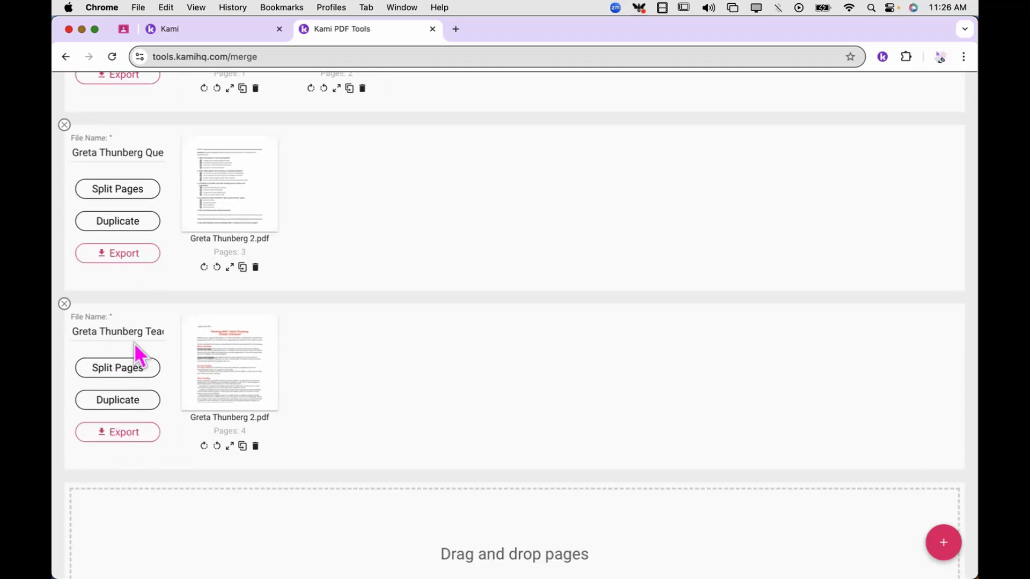
pyautogui.scroll(5, 134, 343)
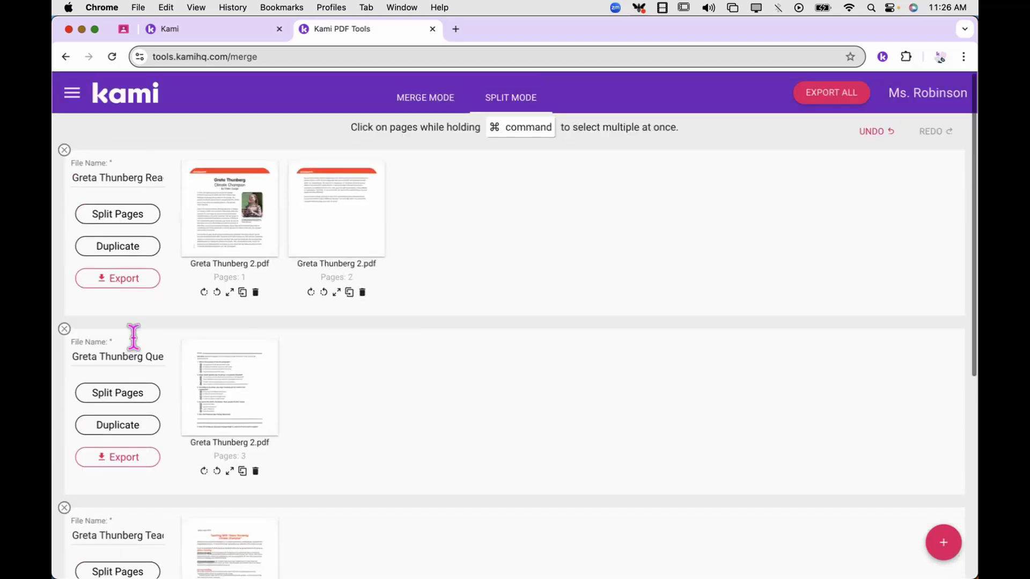
pyautogui.click(124, 280)
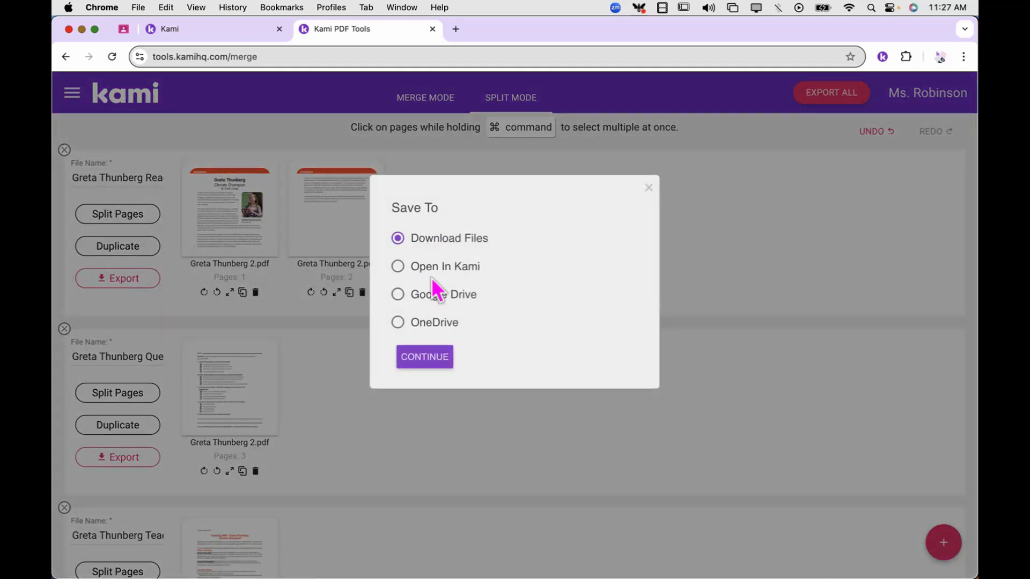
pyautogui.click(436, 277)
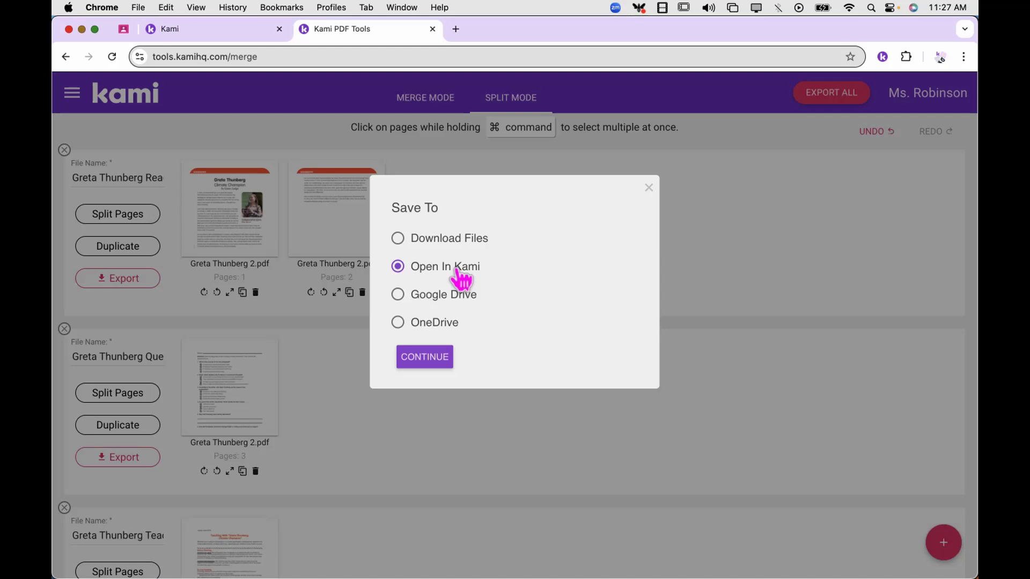
pyautogui.click(649, 189)
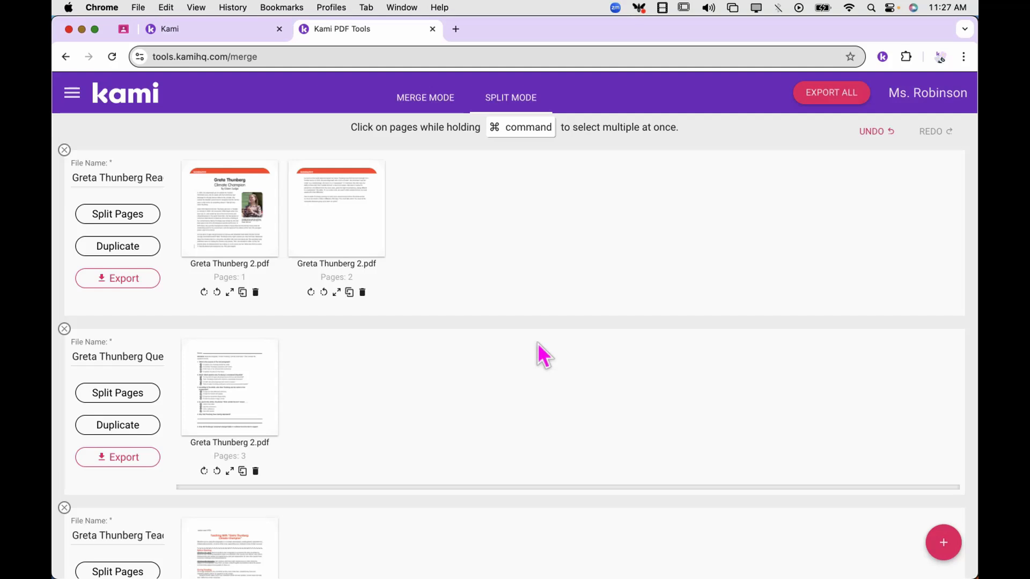
# Duplicate the two-page Greta Thunberg output twice, then select the newest copy's name
pyautogui.click(160, 251)
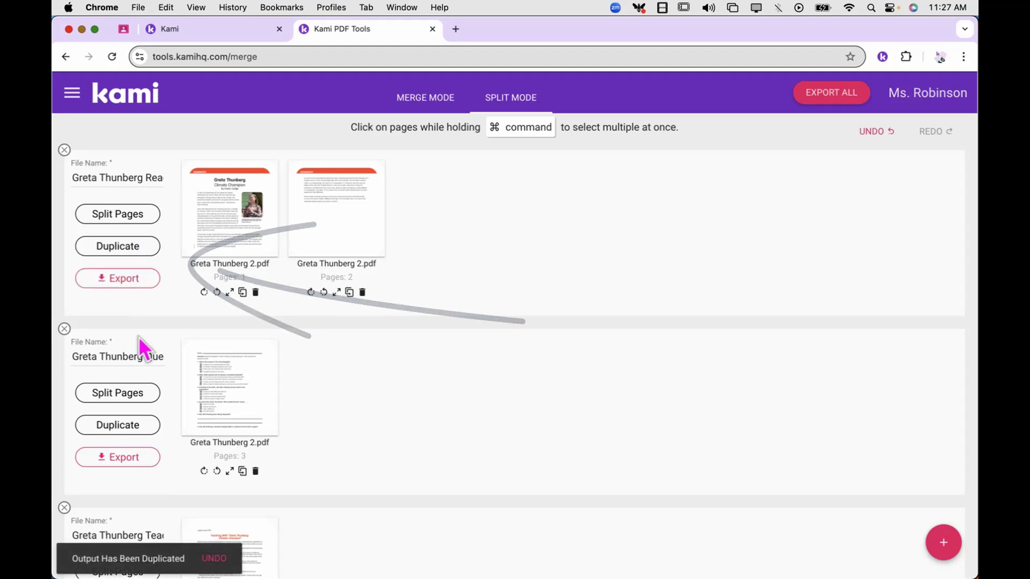
pyautogui.scroll(-10, 140, 346)
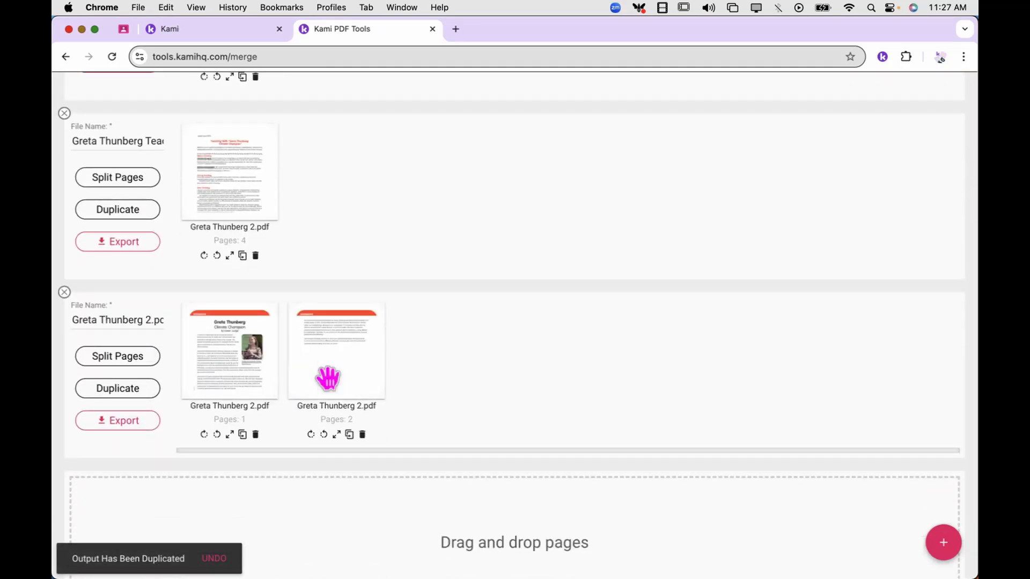
pyautogui.scroll(-3, 328, 380)
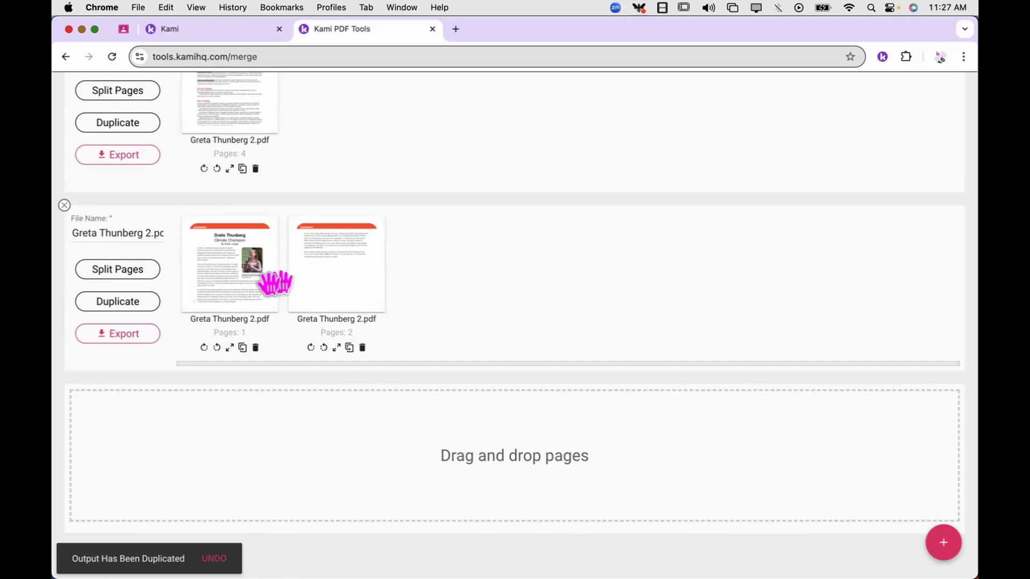
pyautogui.click(140, 304)
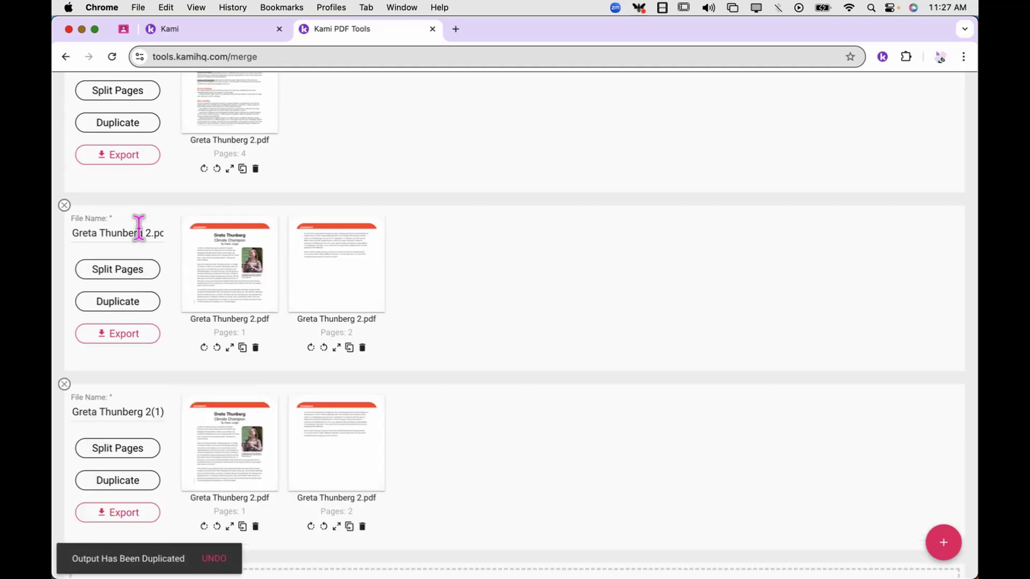
pyautogui.click(130, 412)
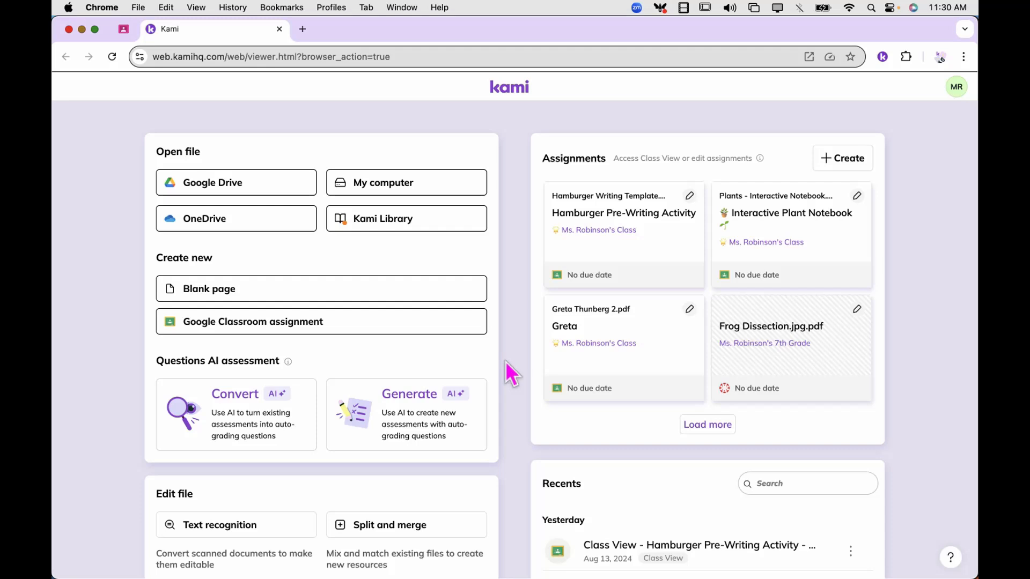
# Reopen Split & Merge from the Edit file section of the Kami home page
pyautogui.scroll(-5, 506, 361)
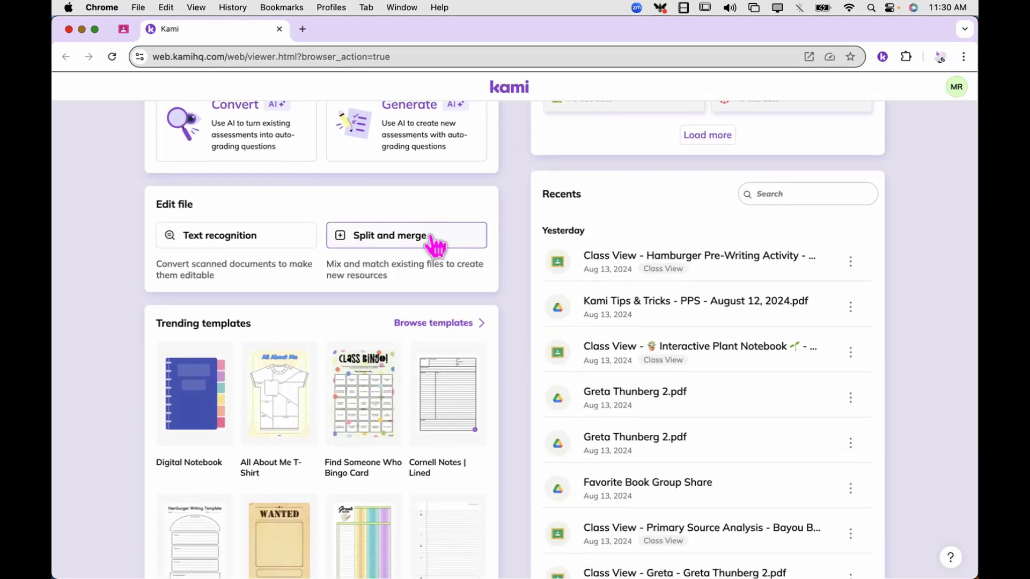
pyautogui.click(431, 235)
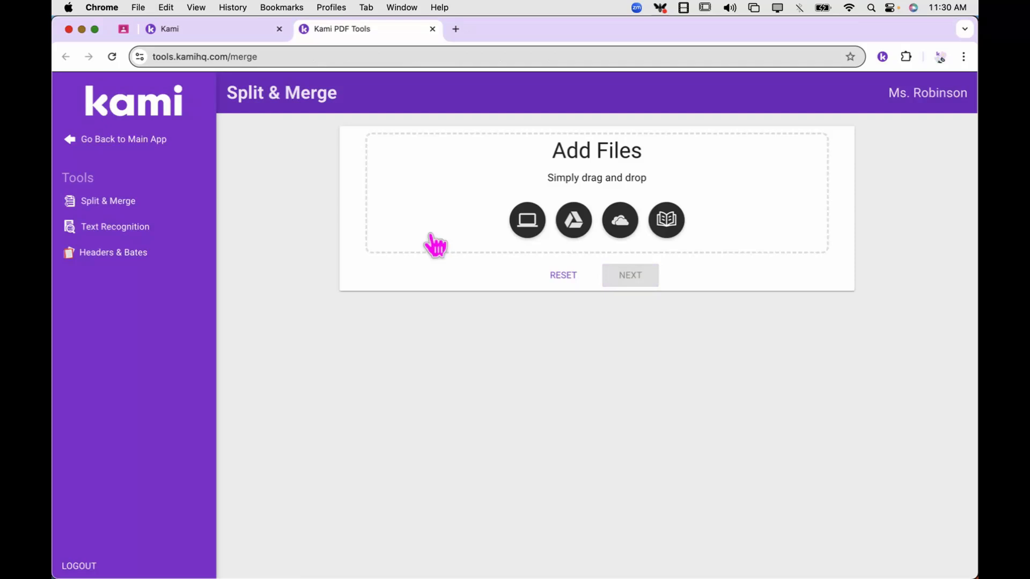
# Search the Kami Library for 'digital notebook' and add the Plants Lined template
pyautogui.click(668, 220)
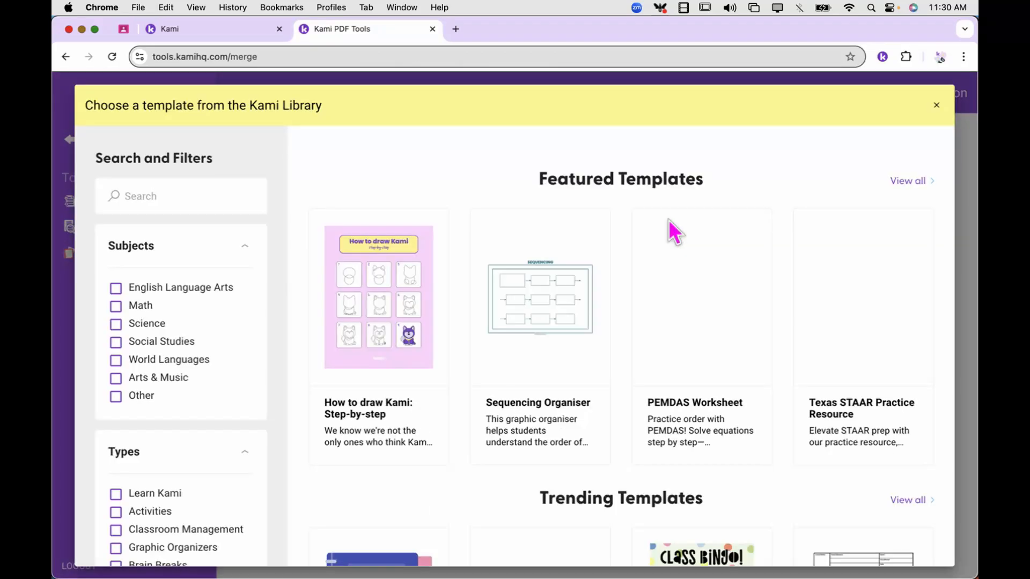
pyautogui.click(198, 196)
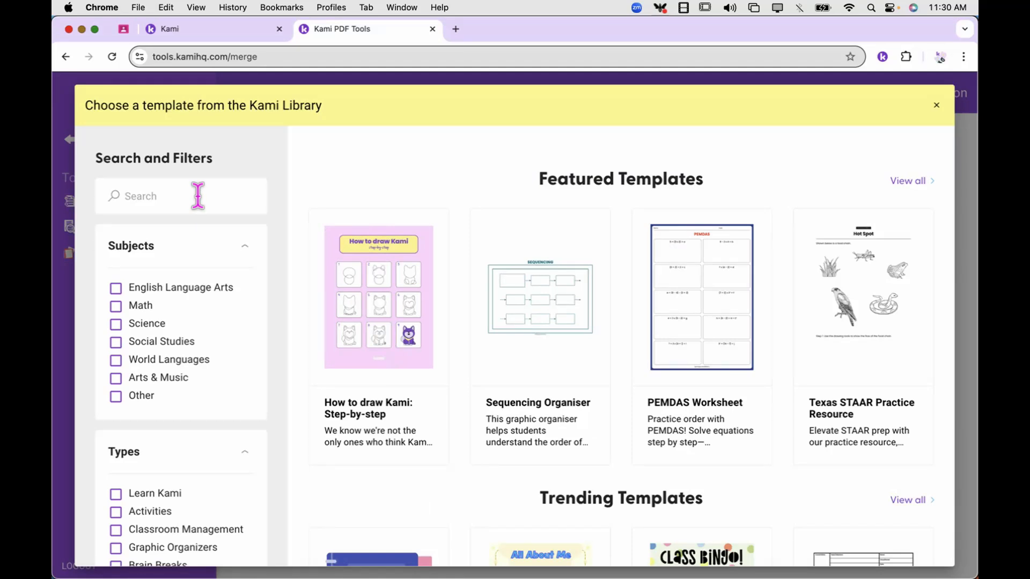
pyautogui.write('digital noteboo')
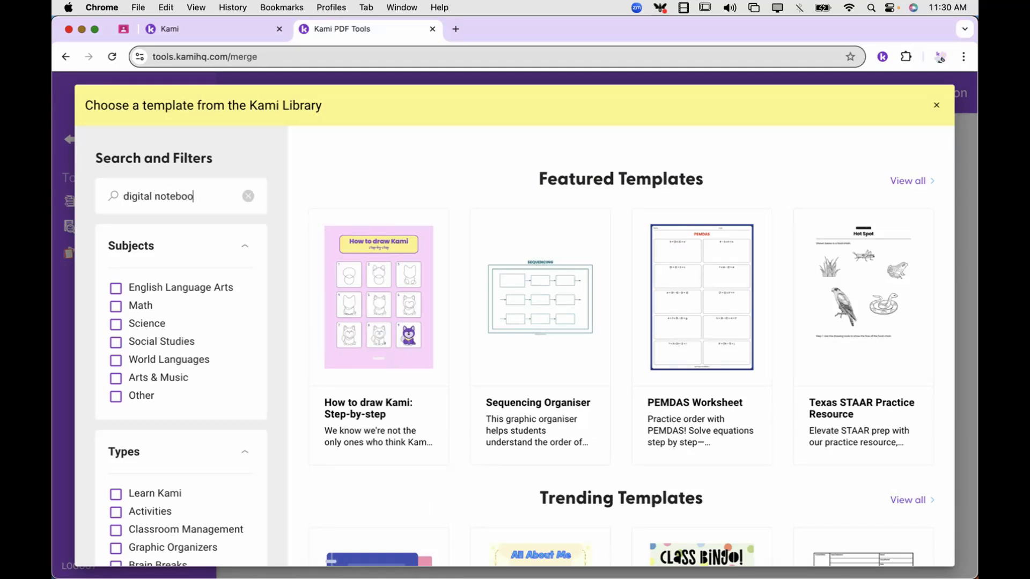
pyautogui.write('k')
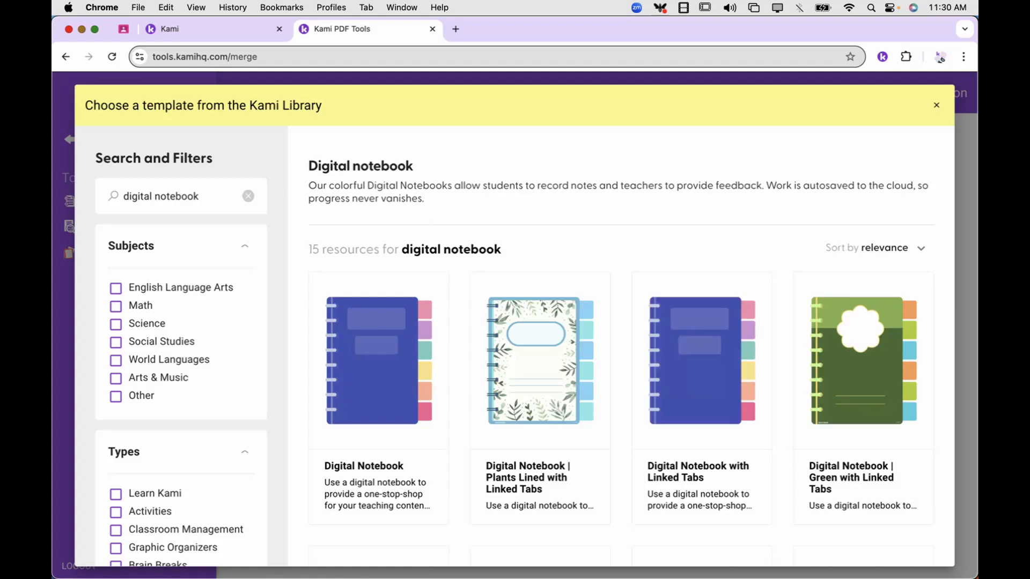
pyautogui.click(521, 349)
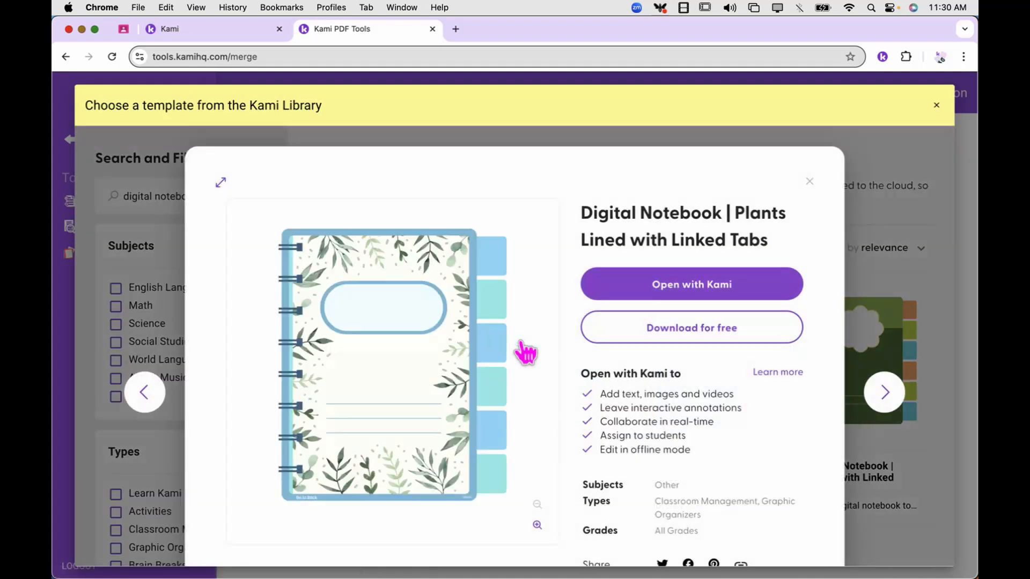
pyautogui.click(679, 285)
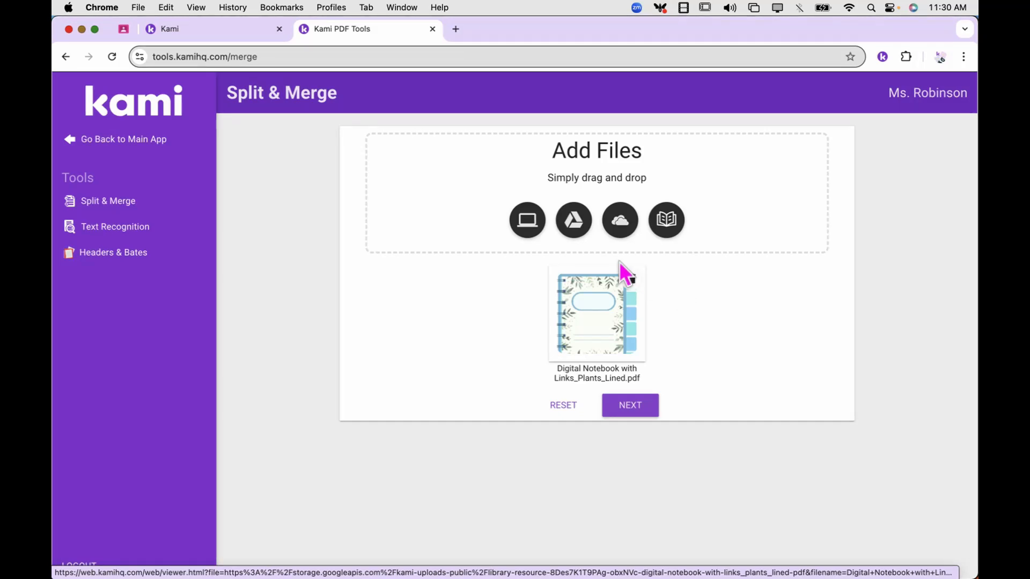
# Add the five Drive worksheets: Parts of a Plant, life cycle, cactus, Soil & Water, Photosynthesis
pyautogui.click(574, 236)
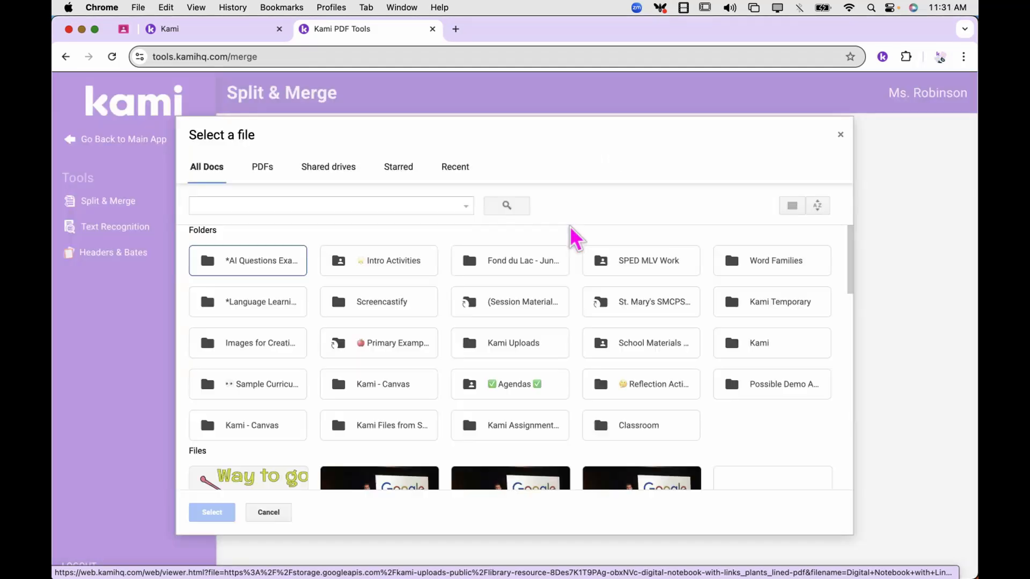
pyautogui.doubleClick(271, 387)
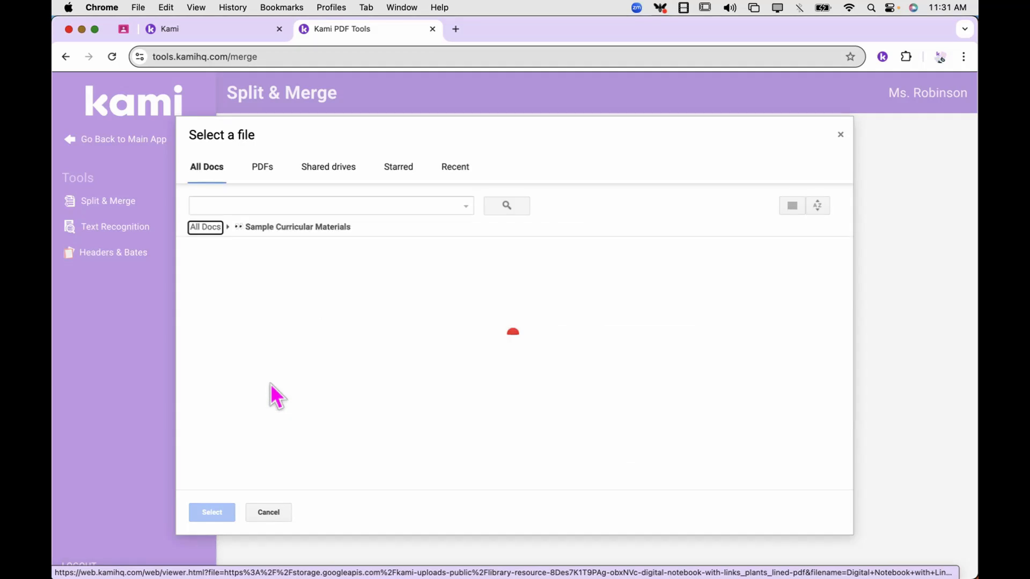
pyautogui.doubleClick(260, 268)
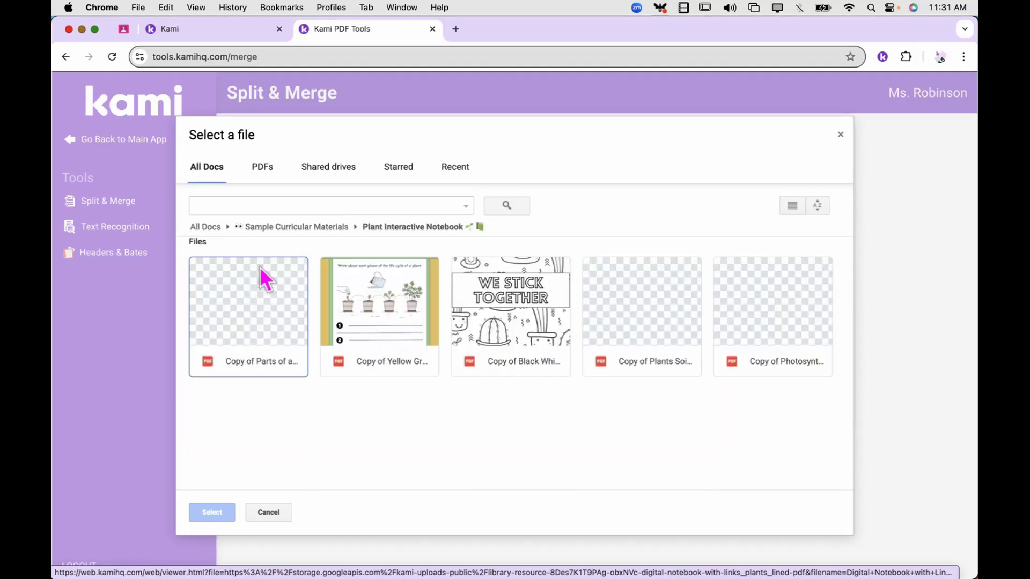
pyautogui.click(261, 294)
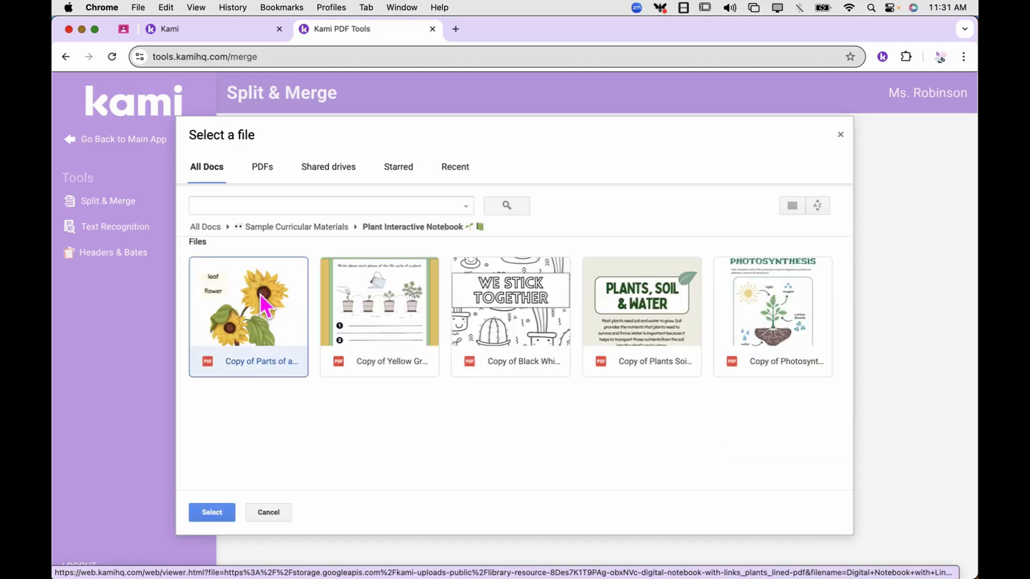
pyautogui.keyDown('shift'); pyautogui.click(372, 294); pyautogui.keyUp('shift')
pyautogui.keyDown('shift'); pyautogui.click(484, 306); pyautogui.keyUp('shift')
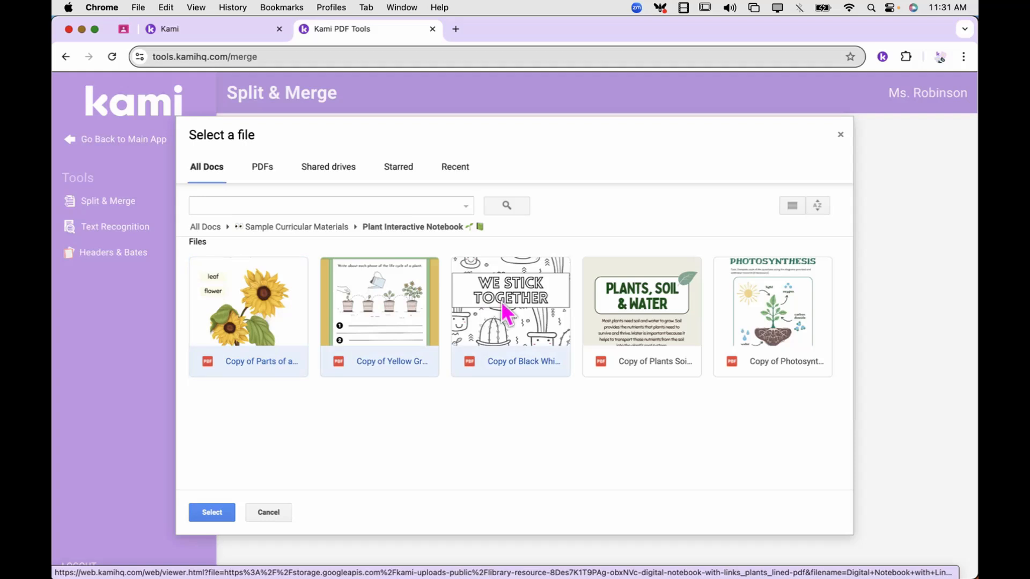
pyautogui.keyDown('shift'); pyautogui.click(614, 305); pyautogui.keyUp('shift')
pyautogui.keyDown('shift'); pyautogui.click(744, 313); pyautogui.keyUp('shift')
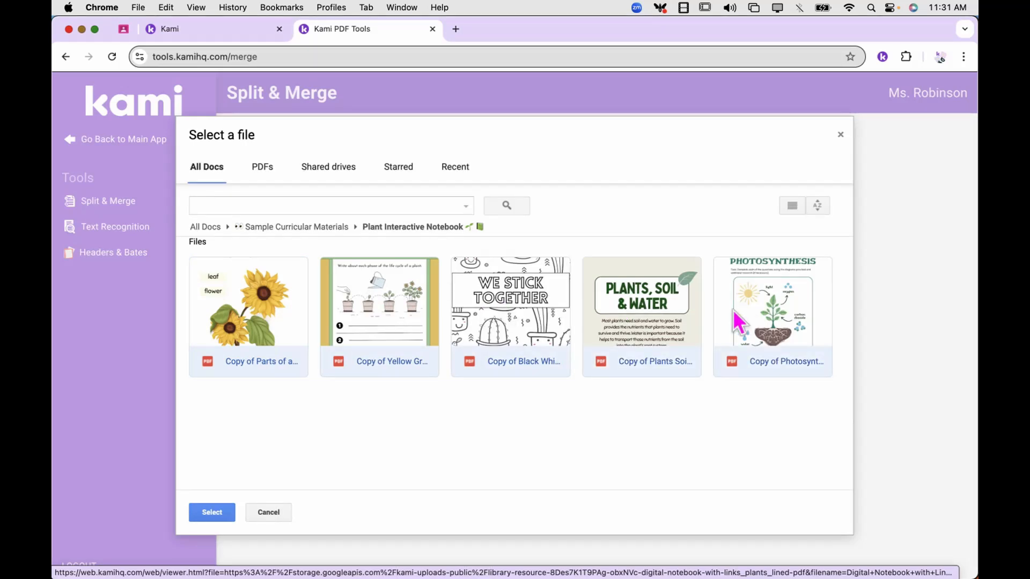
pyautogui.click(209, 508)
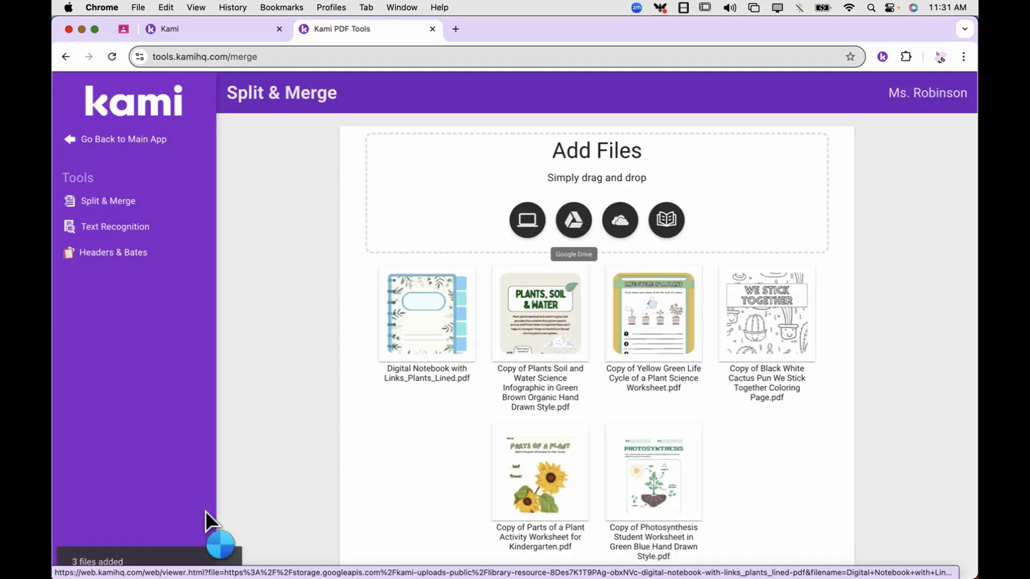
pyautogui.scroll(-1, 795, 484)
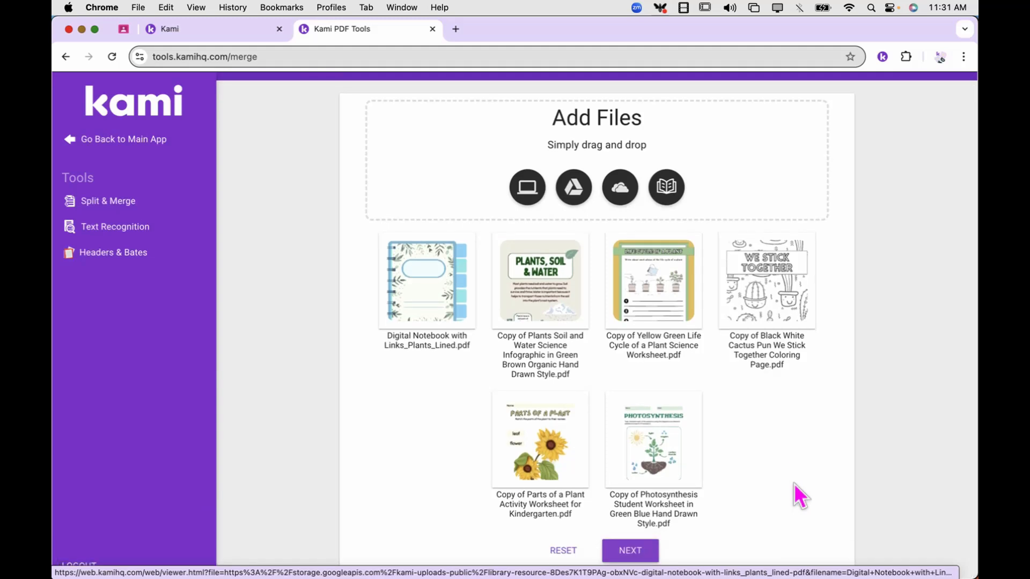
# Continue to the editor and review the six file rows of pages
pyautogui.click(633, 552)
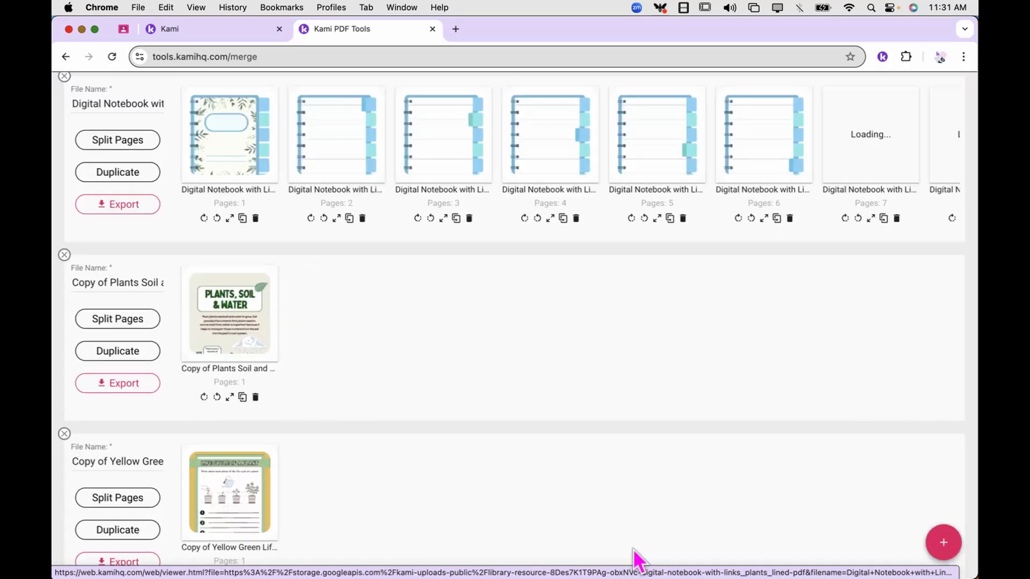
pyautogui.scroll(-6, 583, 464)
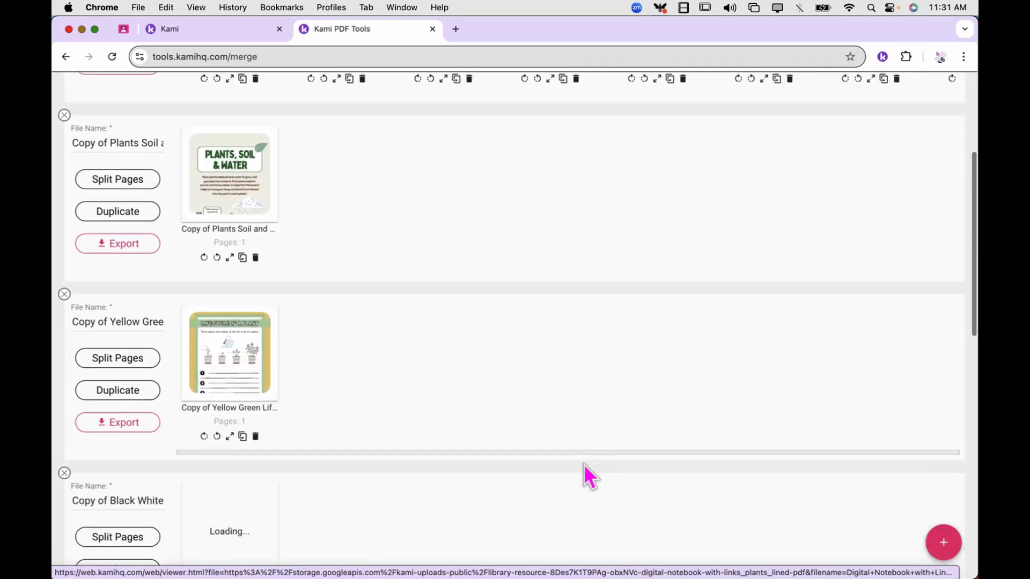
pyautogui.scroll(-7, 583, 464)
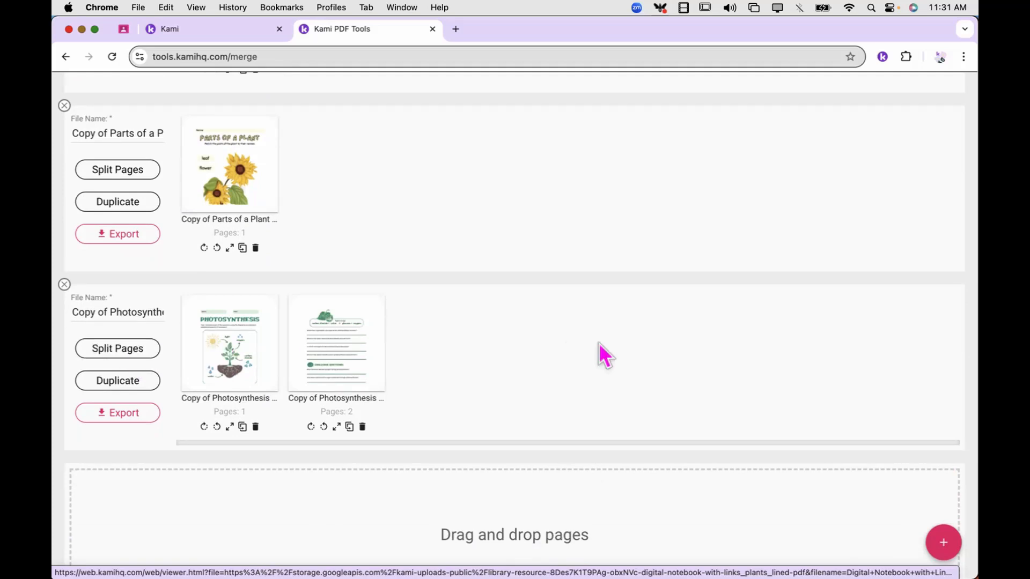
pyautogui.scroll(7, 617, 356)
pyautogui.scroll(7, 614, 345)
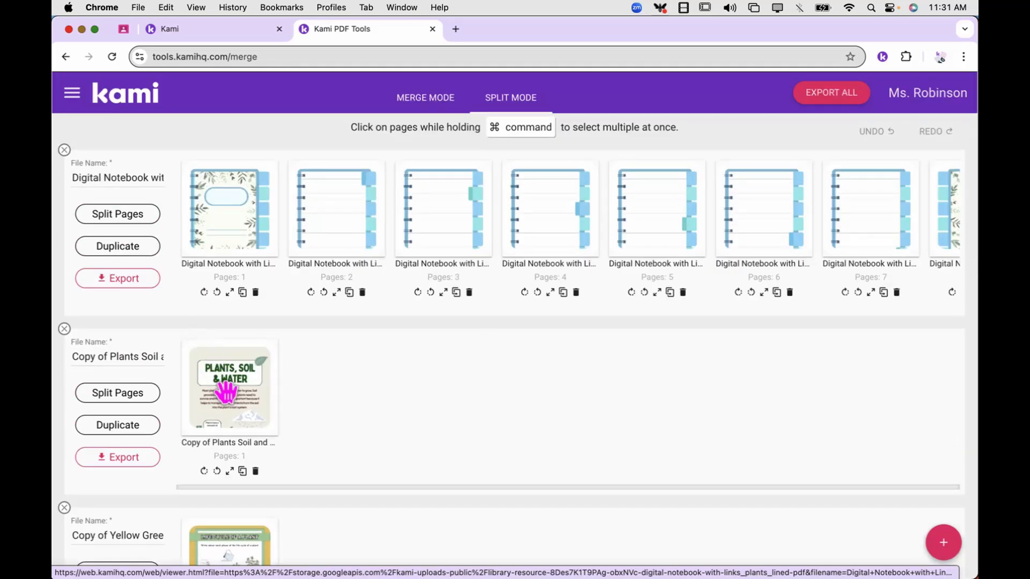
# Drag Soil & Water, life cycle, cactus, Parts of a Plant and both Photosynthesis pages into the notebook
pyautogui.moveTo(226, 392); pyautogui.dragTo(434, 225)
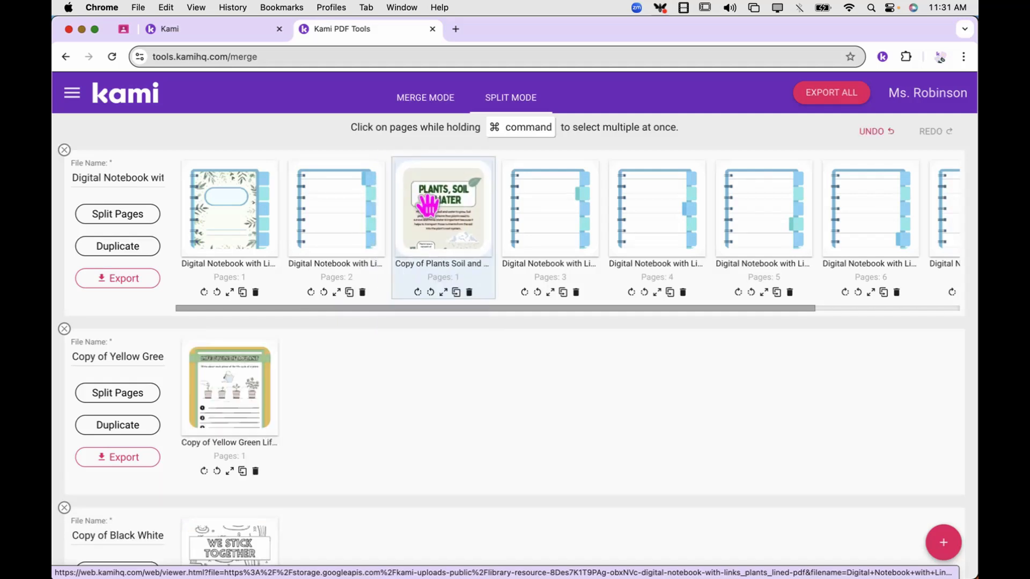
pyautogui.moveTo(226, 383); pyautogui.dragTo(625, 211)
pyautogui.moveTo(233, 402); pyautogui.dragTo(865, 204)
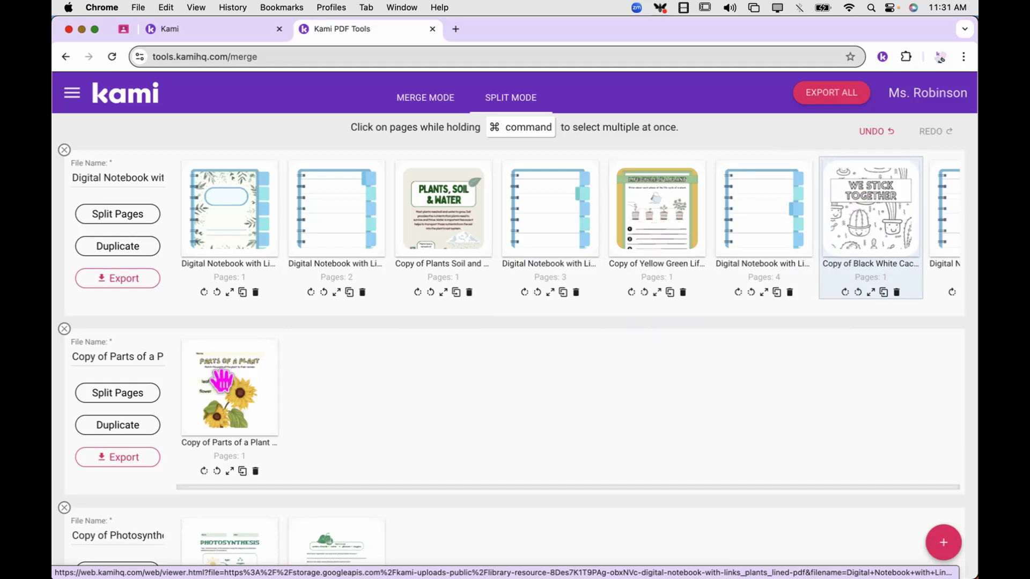
pyautogui.moveTo(223, 382); pyautogui.dragTo(546, 204)
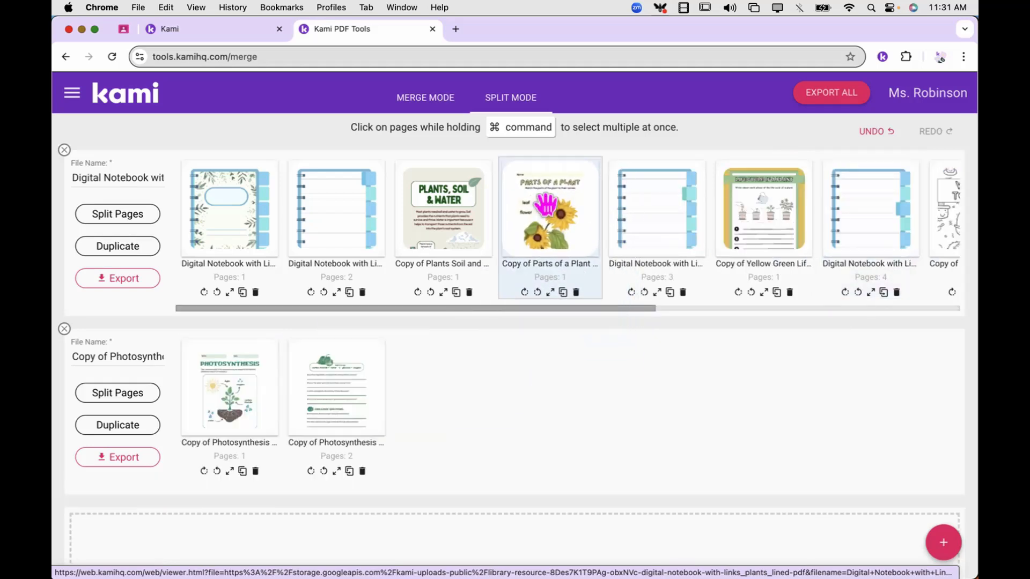
pyautogui.moveTo(214, 375); pyautogui.dragTo(556, 223)
pyautogui.moveTo(239, 361); pyautogui.dragTo(653, 189)
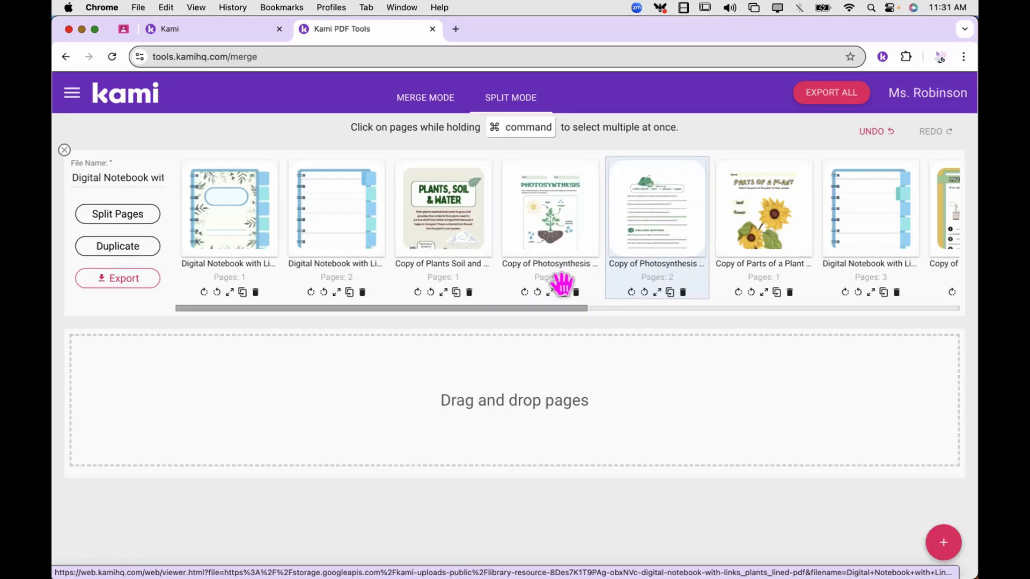
pyautogui.scroll(5, 544, 349)
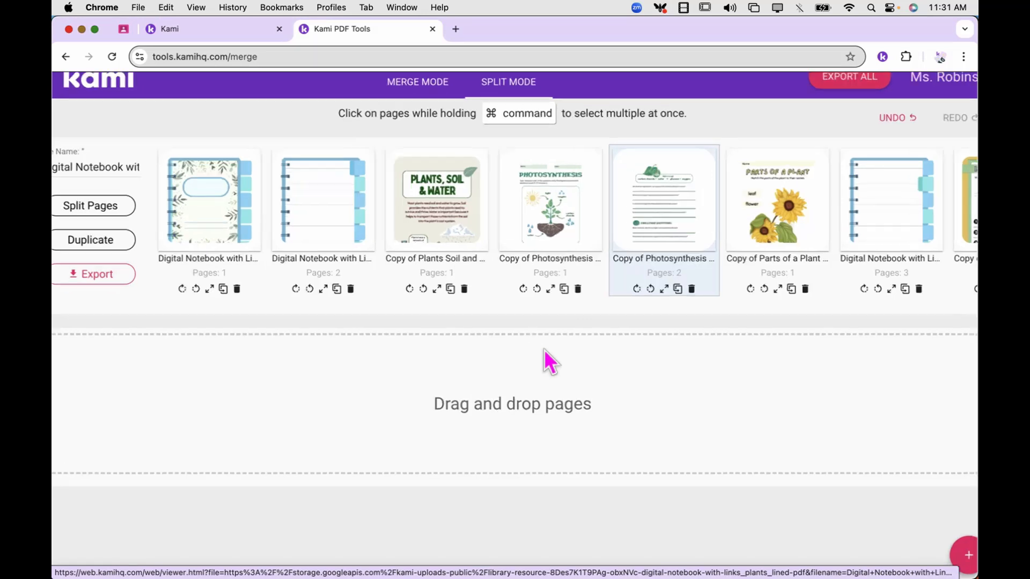
pyautogui.scroll(5, 544, 349)
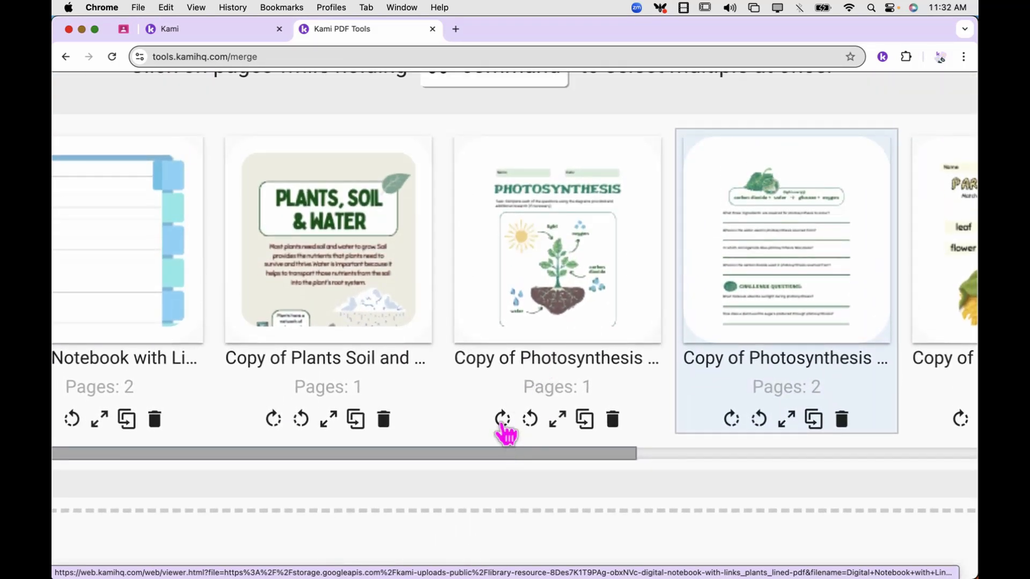
pyautogui.click(501, 421)
pyautogui.click(502, 421)
pyautogui.click(501, 421)
pyautogui.click(502, 421)
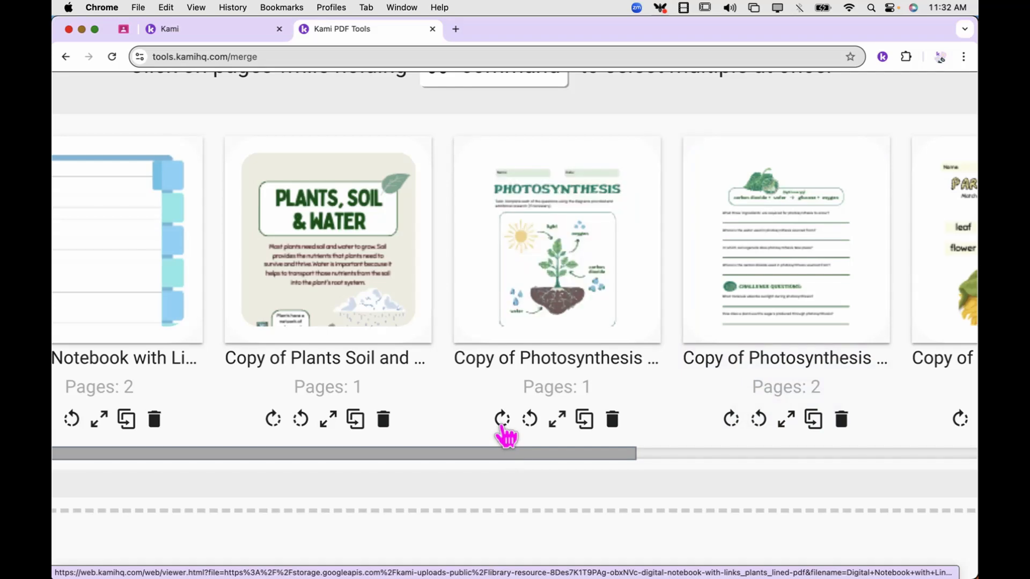
pyautogui.click(560, 420)
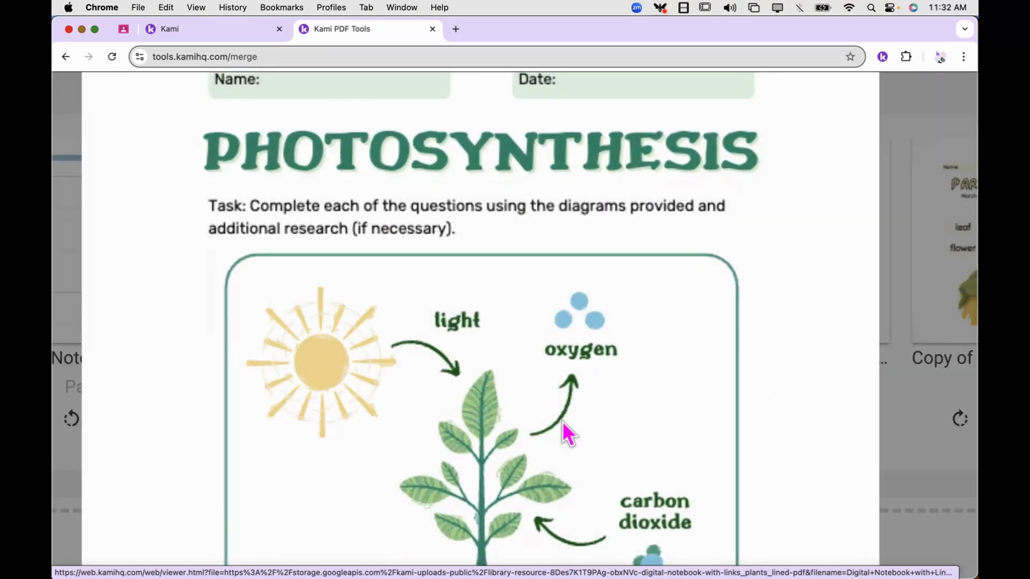
pyautogui.click(896, 397)
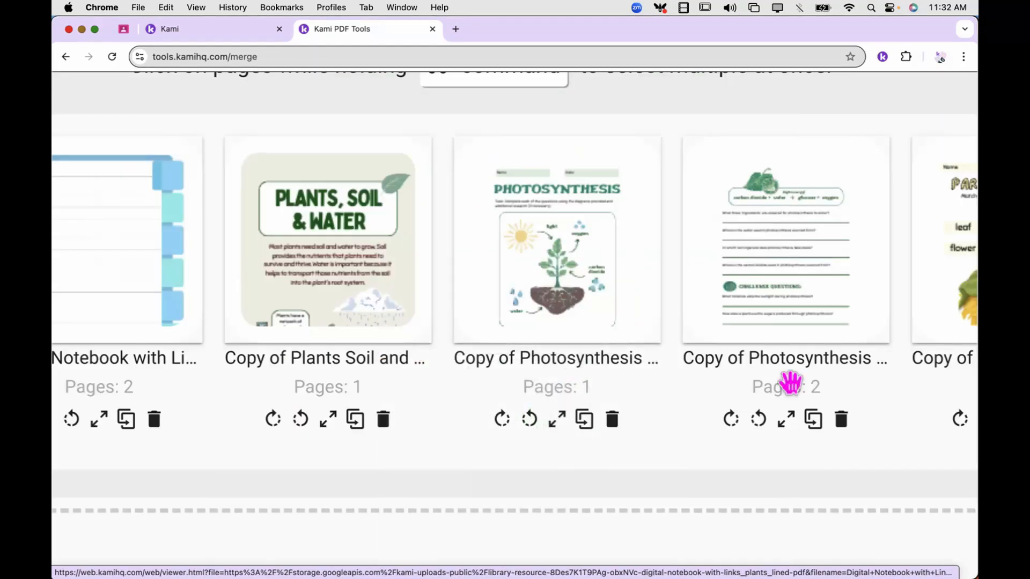
pyautogui.click(584, 423)
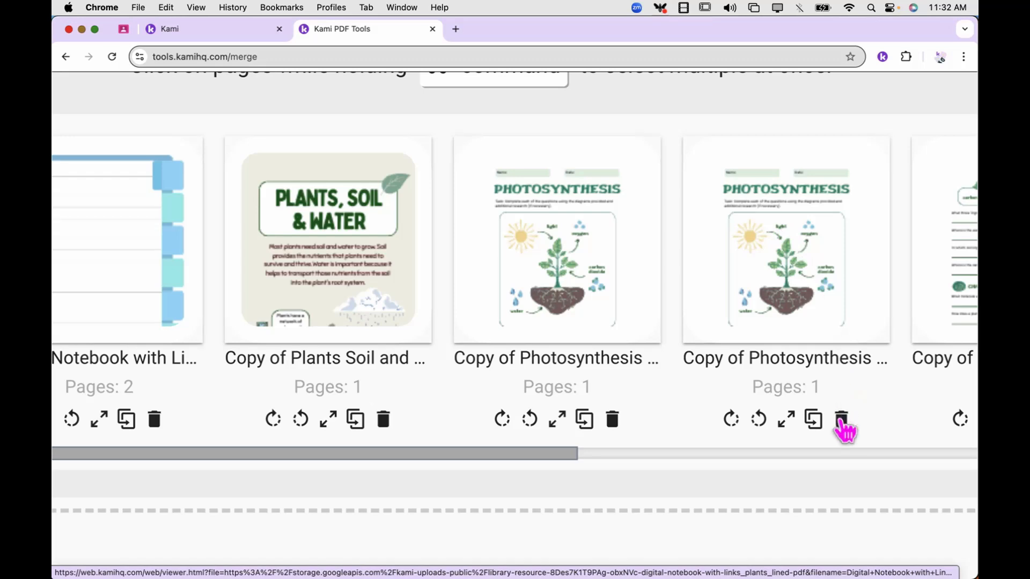
pyautogui.click(842, 421)
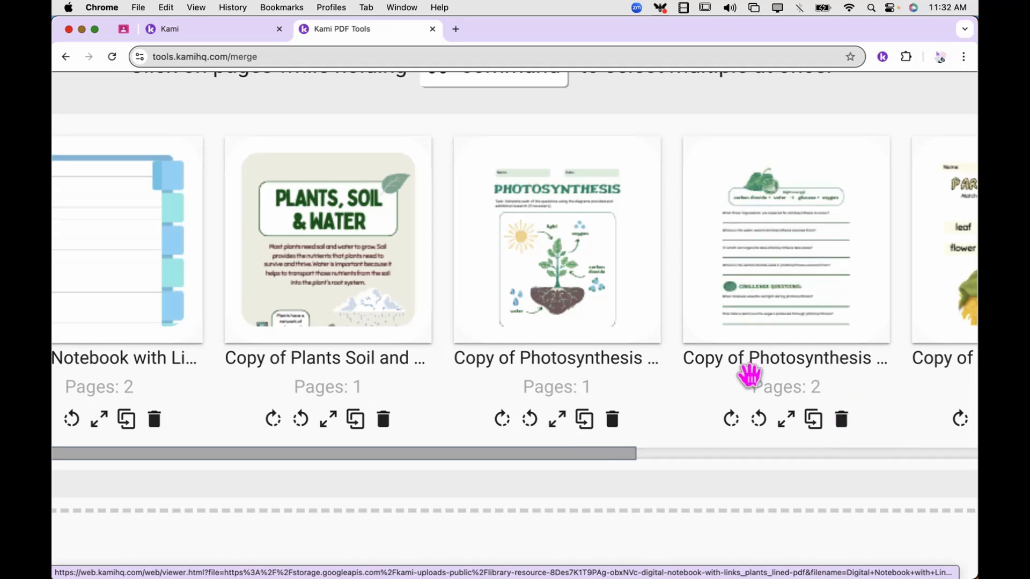
pyautogui.scroll(-5, 738, 392)
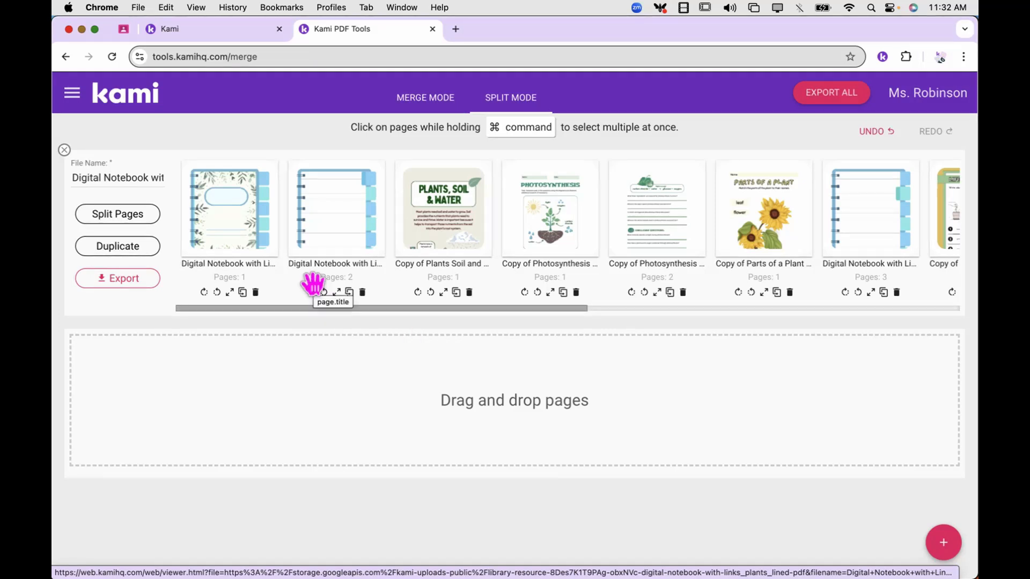
# Select the combined Digital Notebook's file name and export it as one PDF
pyautogui.tripleClick(131, 177)
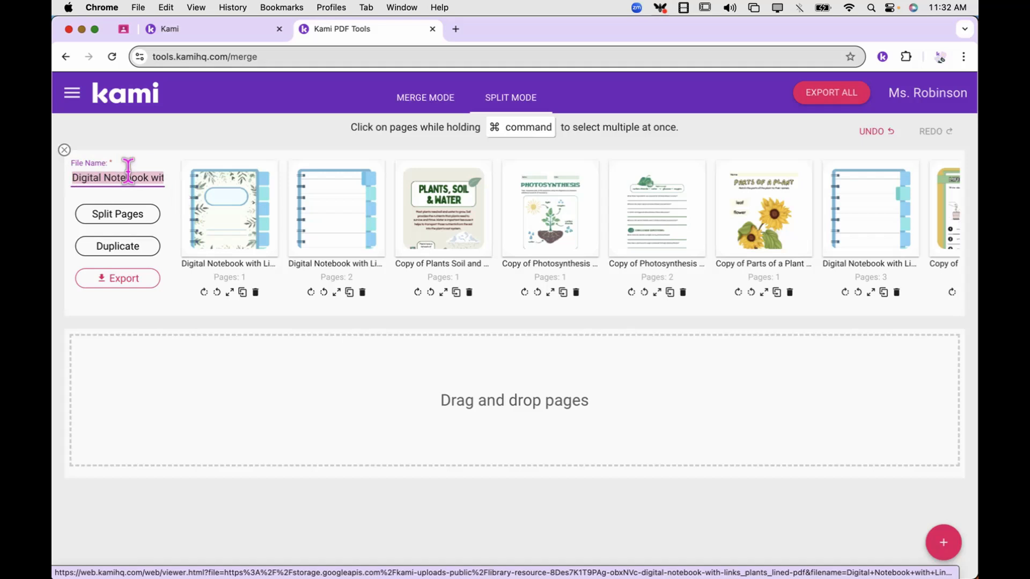
pyautogui.click(123, 278)
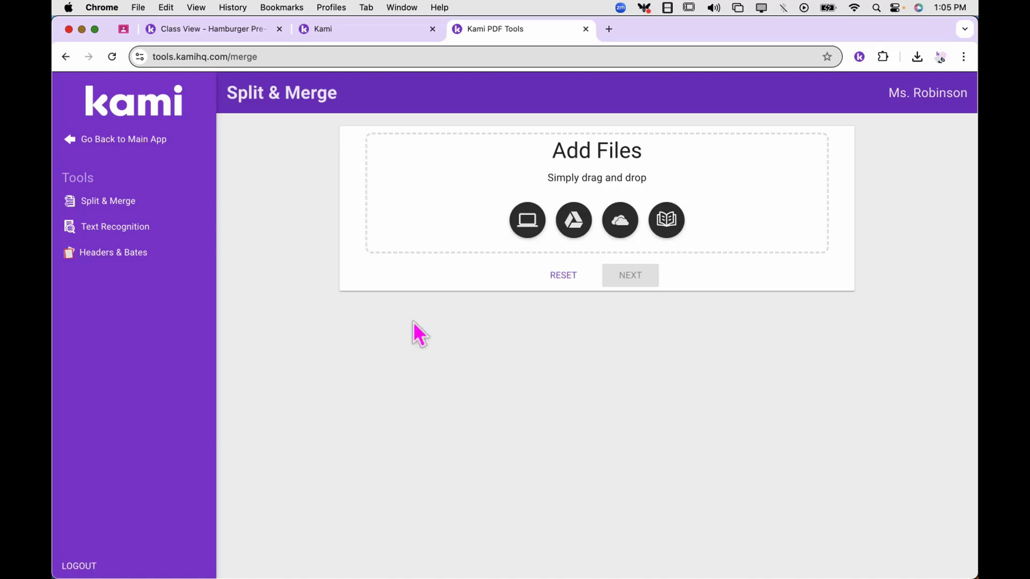
# From Google Drive's Classroom class folder, add all eighteen Hamburger Pre-Writing Activity templates
pyautogui.click(572, 228)
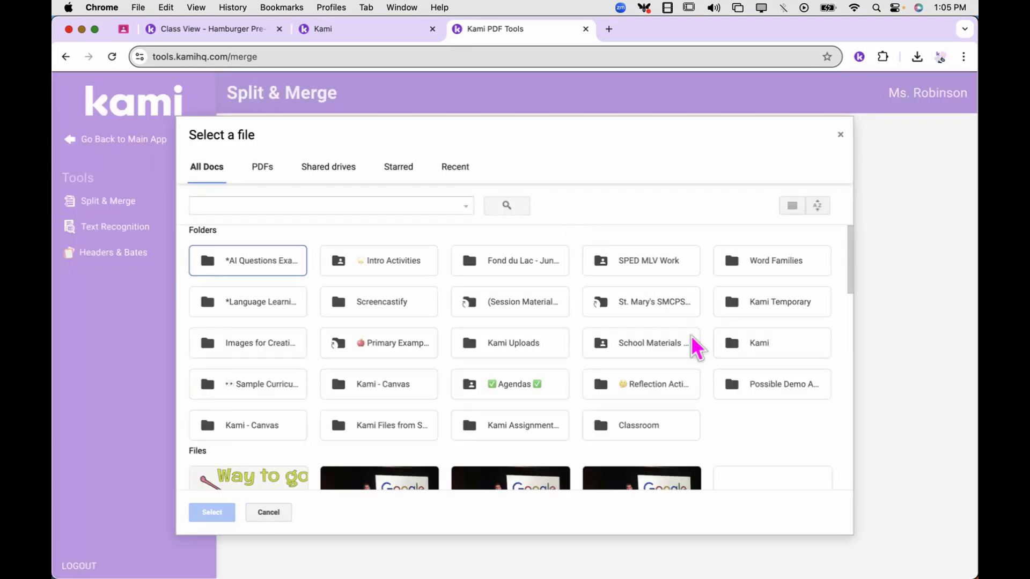
pyautogui.doubleClick(645, 425)
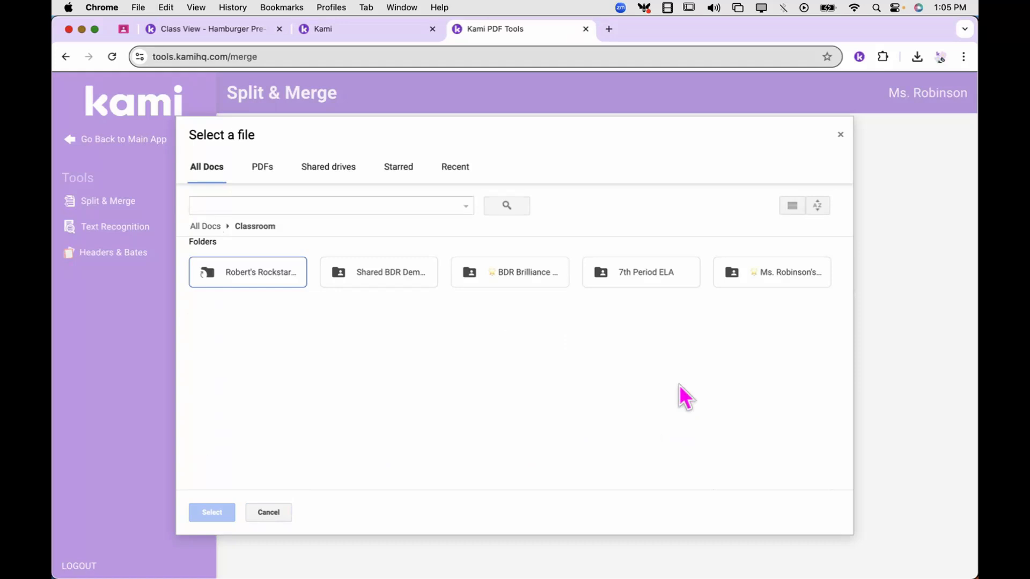
pyautogui.doubleClick(785, 272)
pyautogui.doubleClick(285, 273)
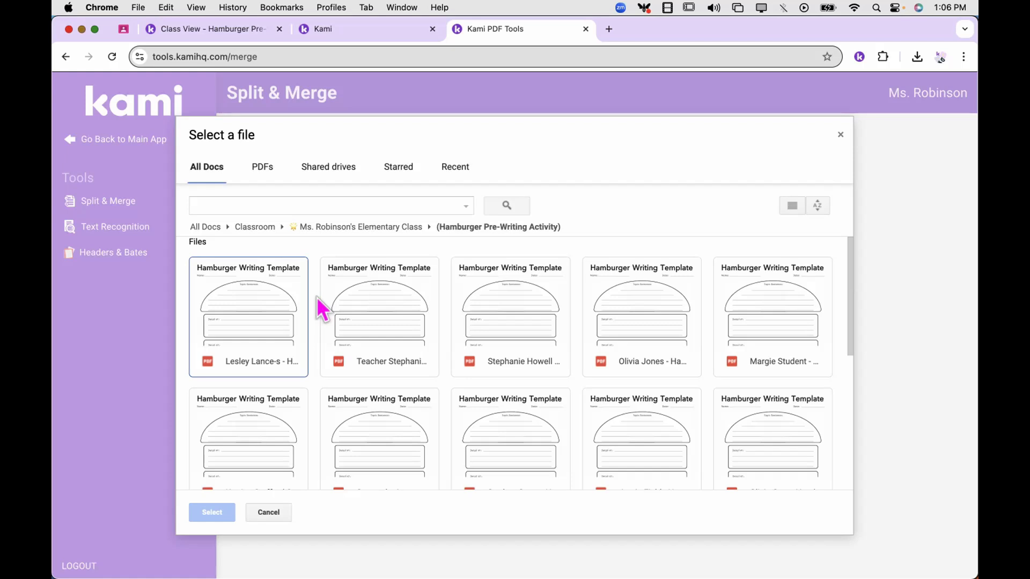
pyautogui.press('super+a')
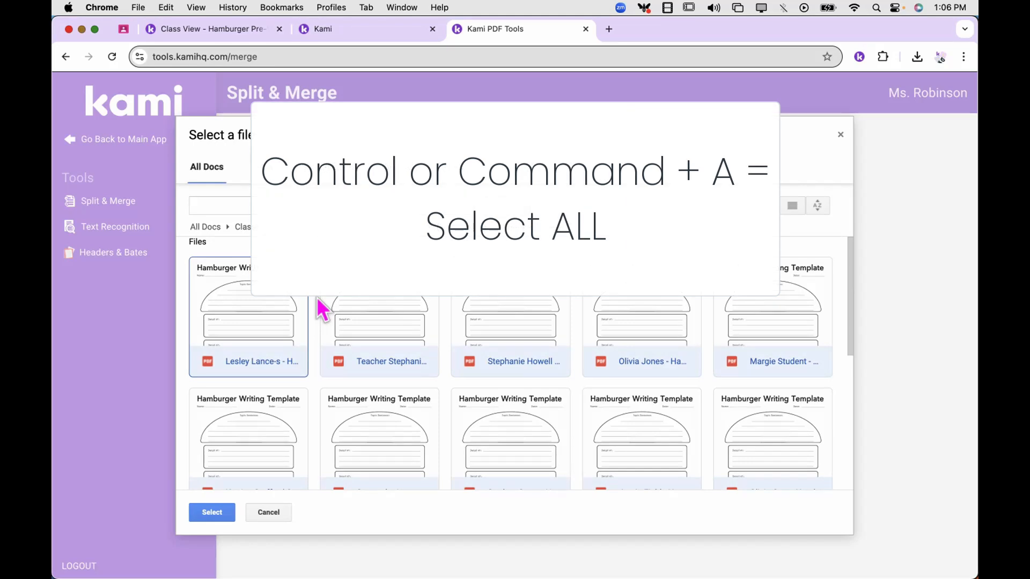
pyautogui.scroll(-10, 390, 391)
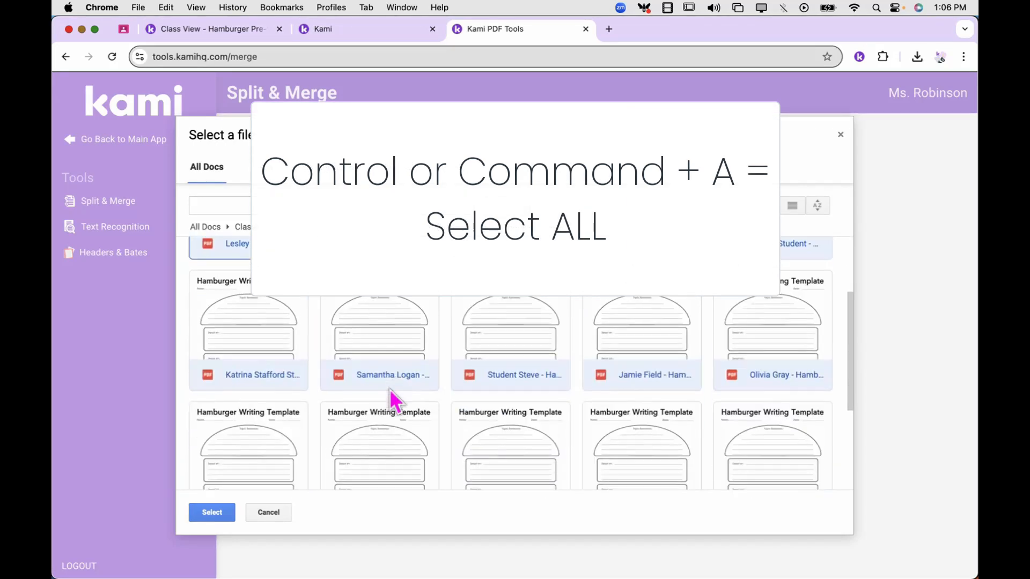
pyautogui.scroll(10, 390, 393)
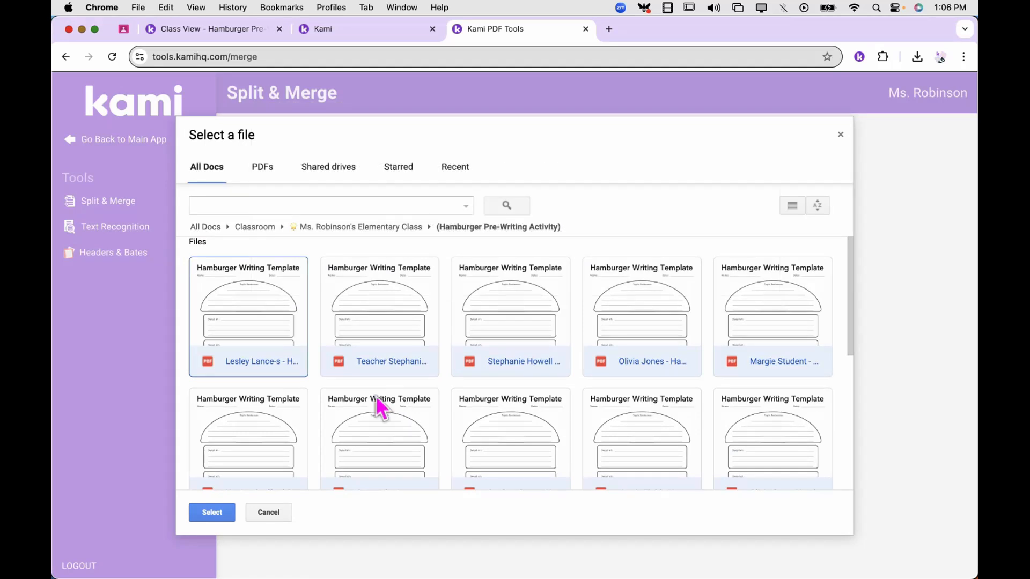
pyautogui.click(213, 513)
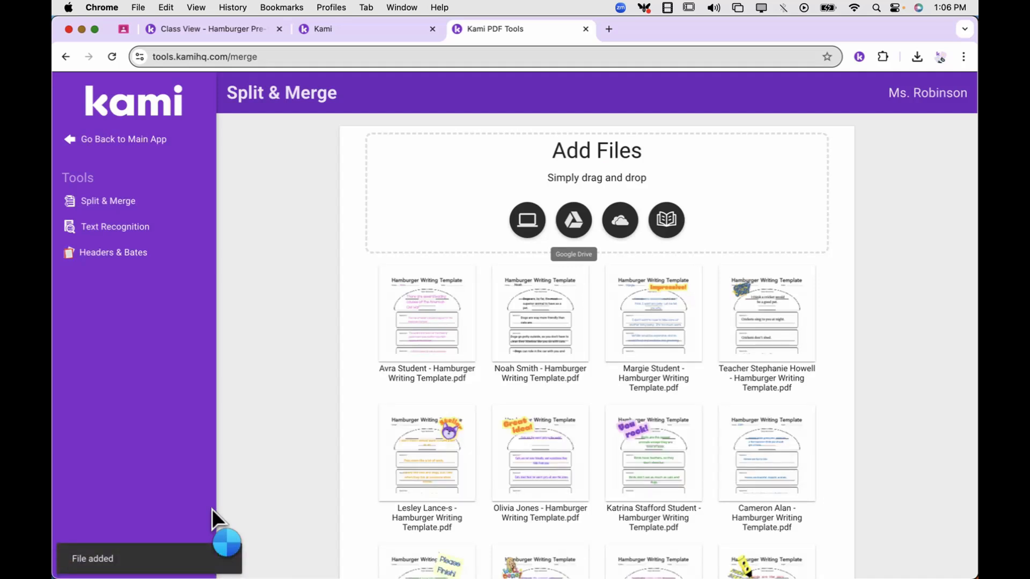
pyautogui.scroll(-8, 627, 510)
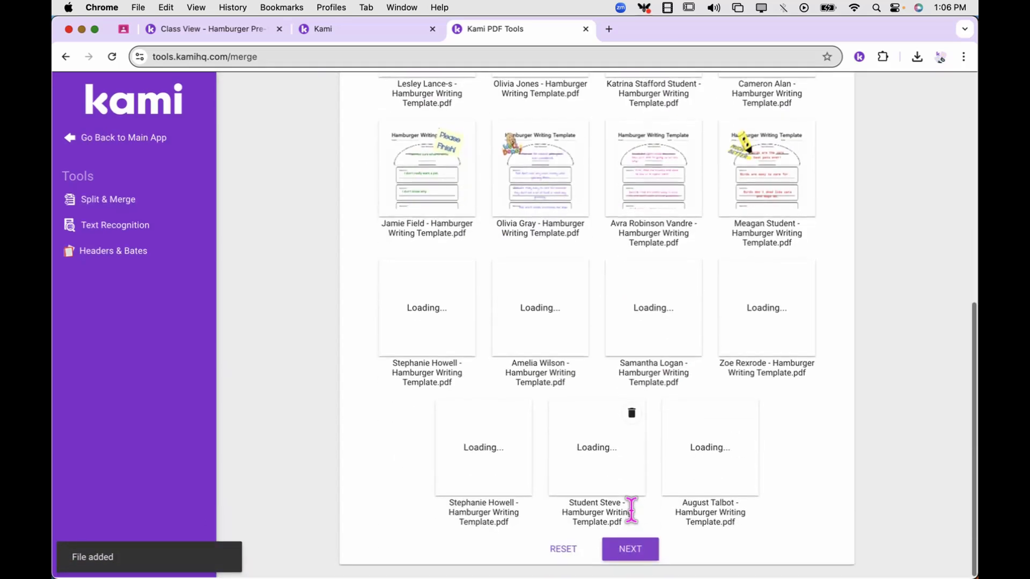
# Continue to arranging, combine one student's page into the first file, then switch to Merge Mode
pyautogui.click(638, 559)
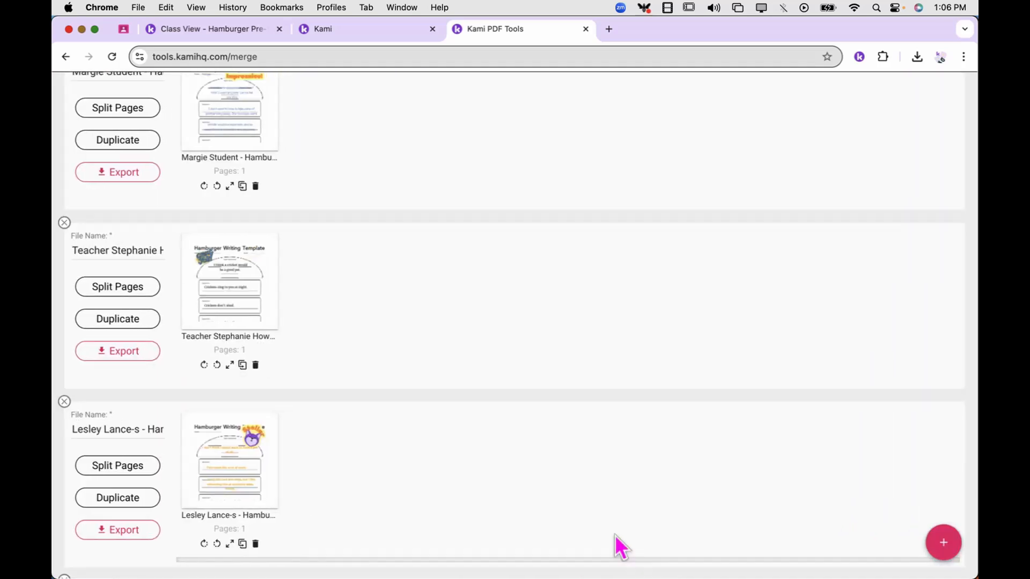
pyautogui.scroll(8, 571, 411)
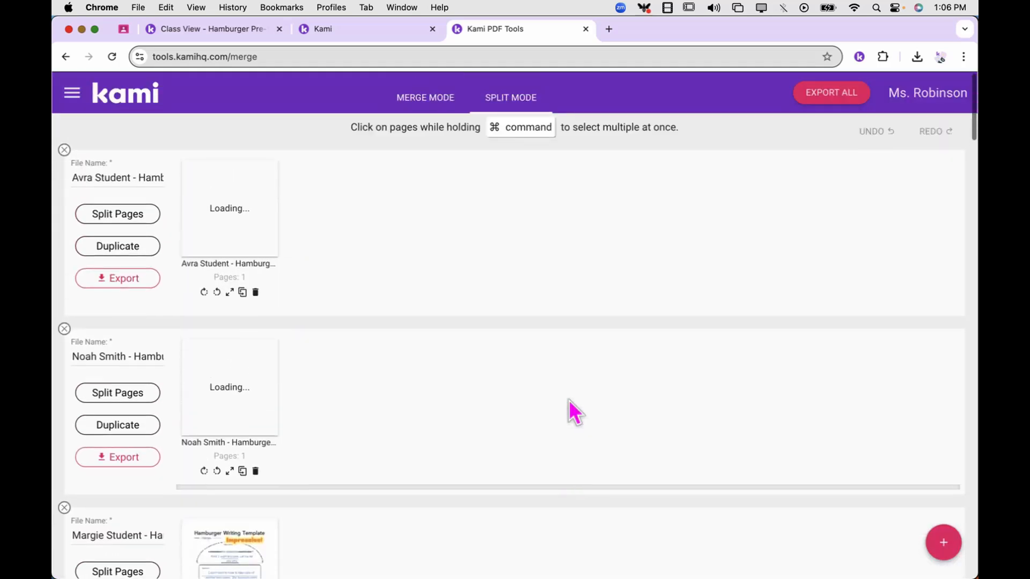
pyautogui.scroll(-8, 568, 400)
pyautogui.scroll(-3, 569, 400)
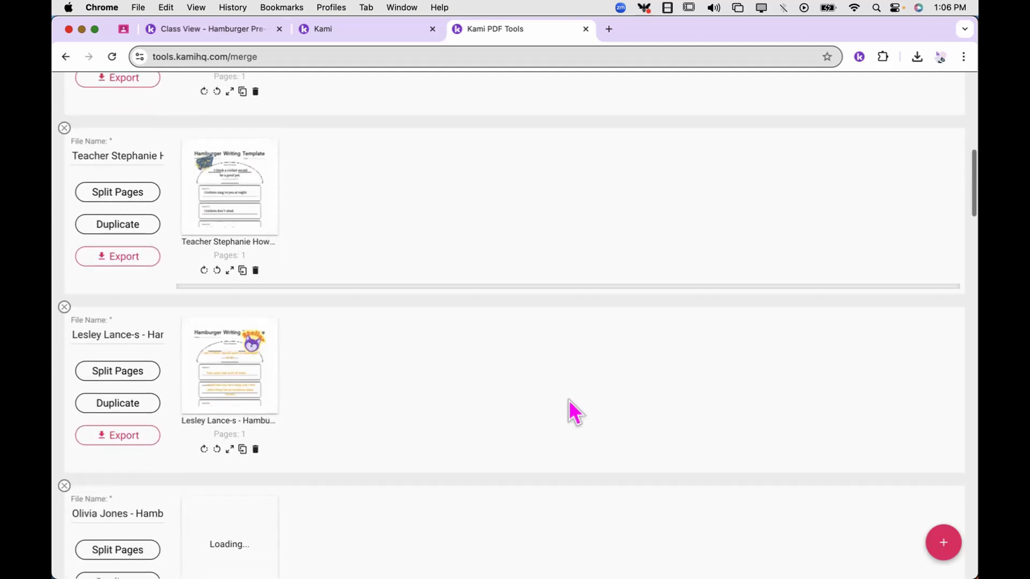
pyautogui.scroll(4, 723, 373)
pyautogui.scroll(7, 723, 362)
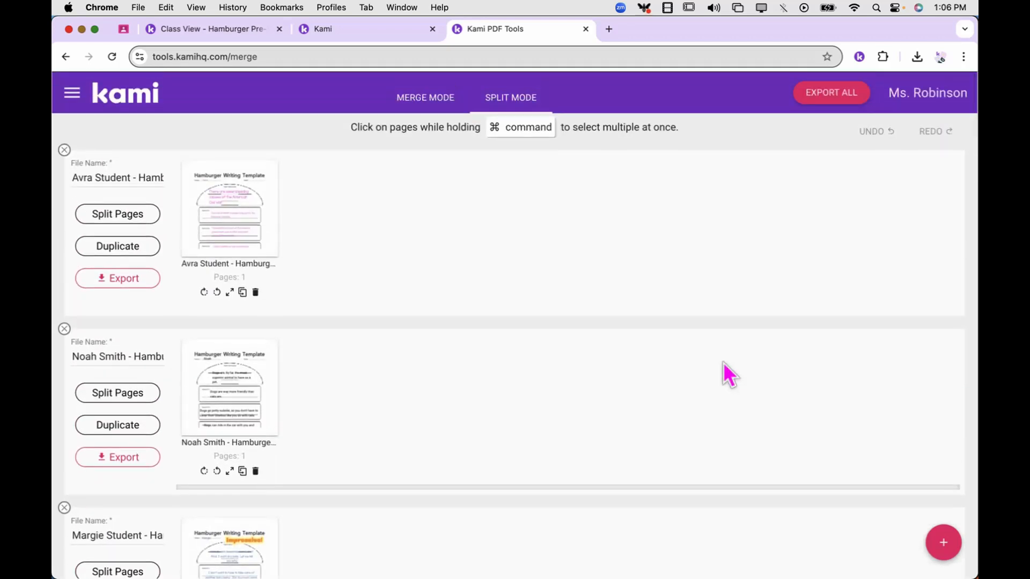
pyautogui.moveTo(242, 382); pyautogui.dragTo(377, 213)
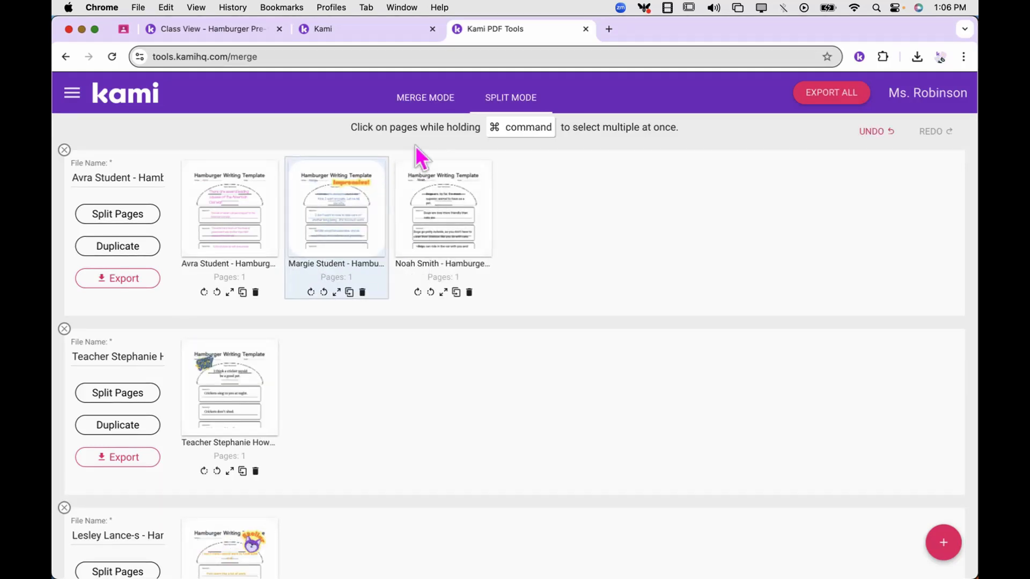
pyautogui.click(424, 100)
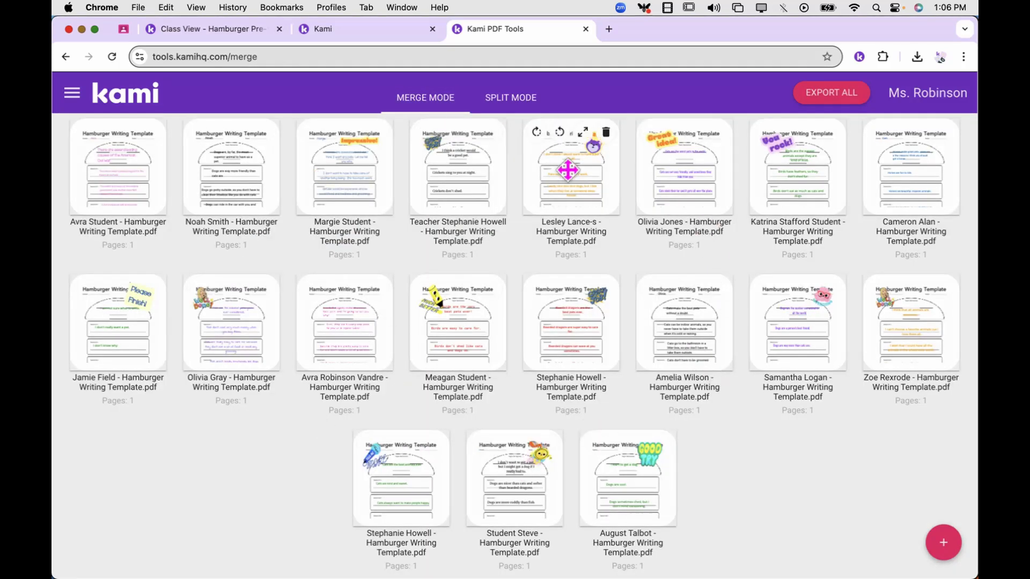
# Drag four student templates into the first four positions of the merge order
pyautogui.moveTo(566, 169); pyautogui.dragTo(125, 168)
pyautogui.moveTo(436, 328); pyautogui.dragTo(177, 198)
pyautogui.moveTo(226, 333); pyautogui.dragTo(338, 172)
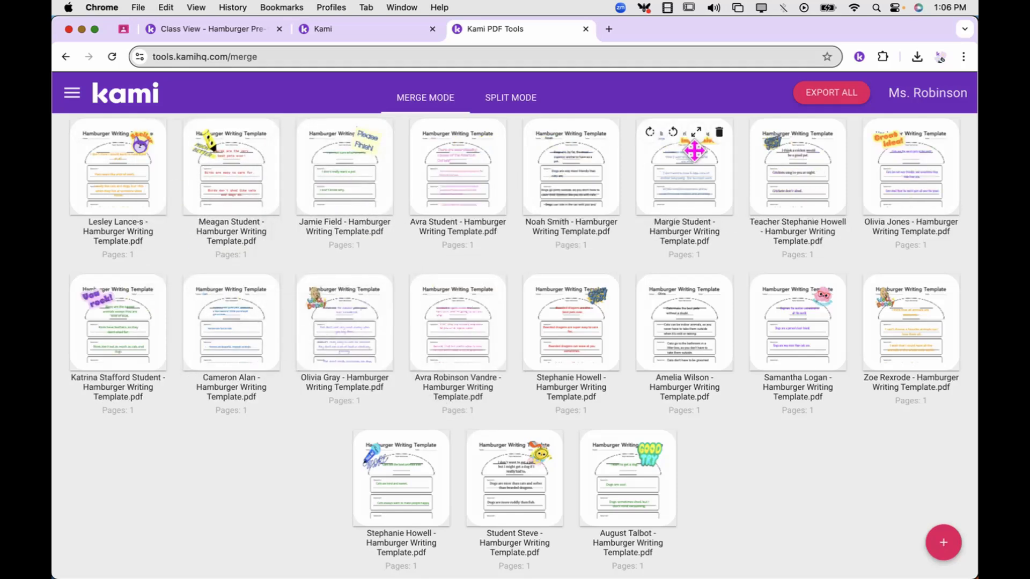
pyautogui.moveTo(694, 155); pyautogui.dragTo(425, 157)
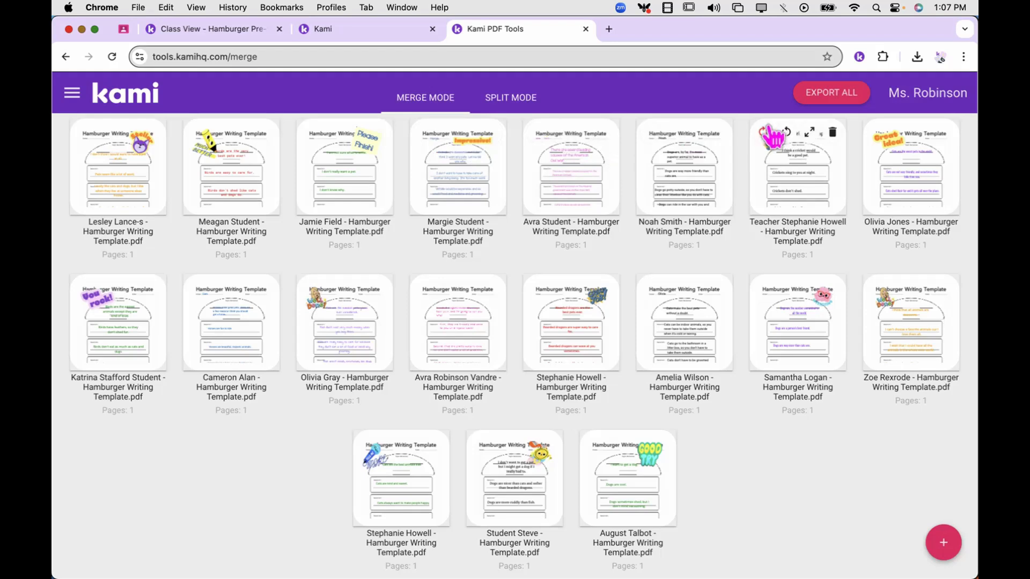
# Export all pages via Download Files, download the merged PDF, and open it in Chrome
pyautogui.click(843, 96)
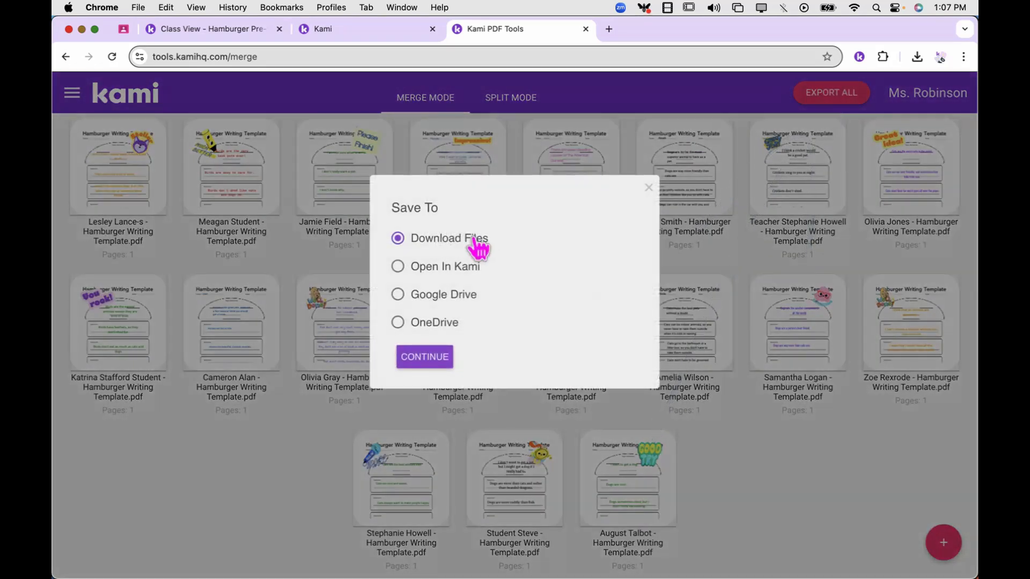
pyautogui.click(424, 356)
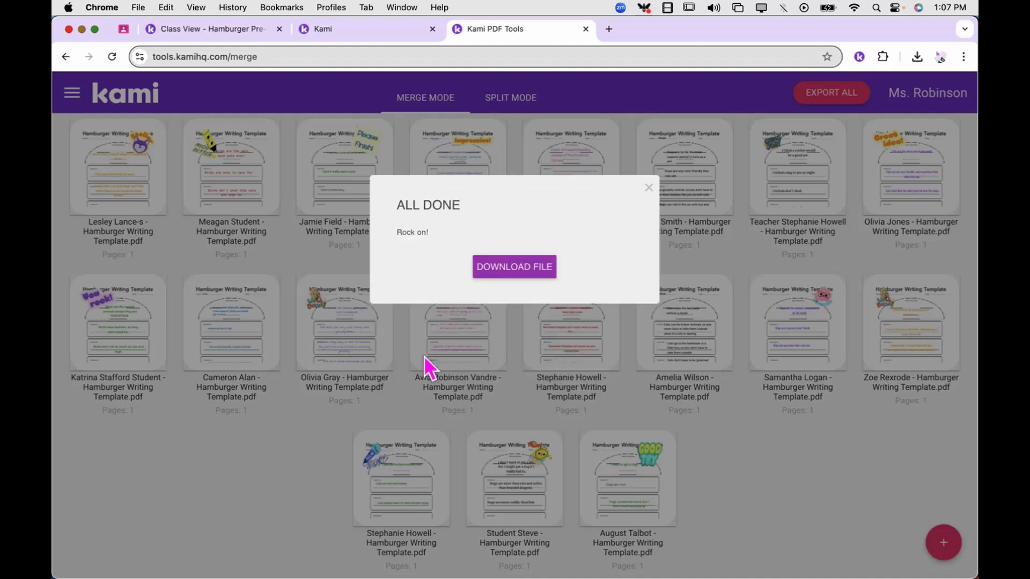
pyautogui.click(526, 273)
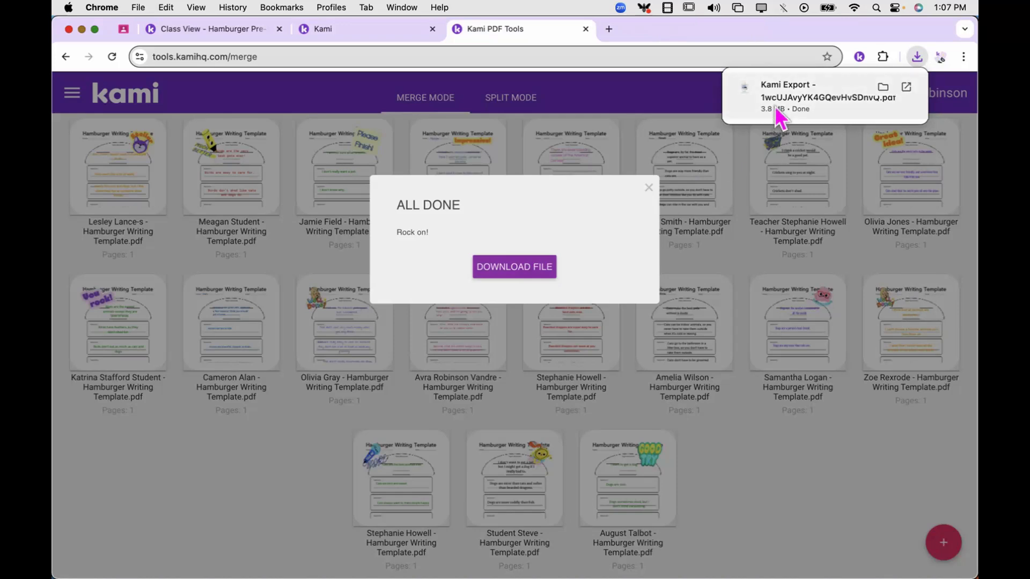
pyautogui.click(776, 101)
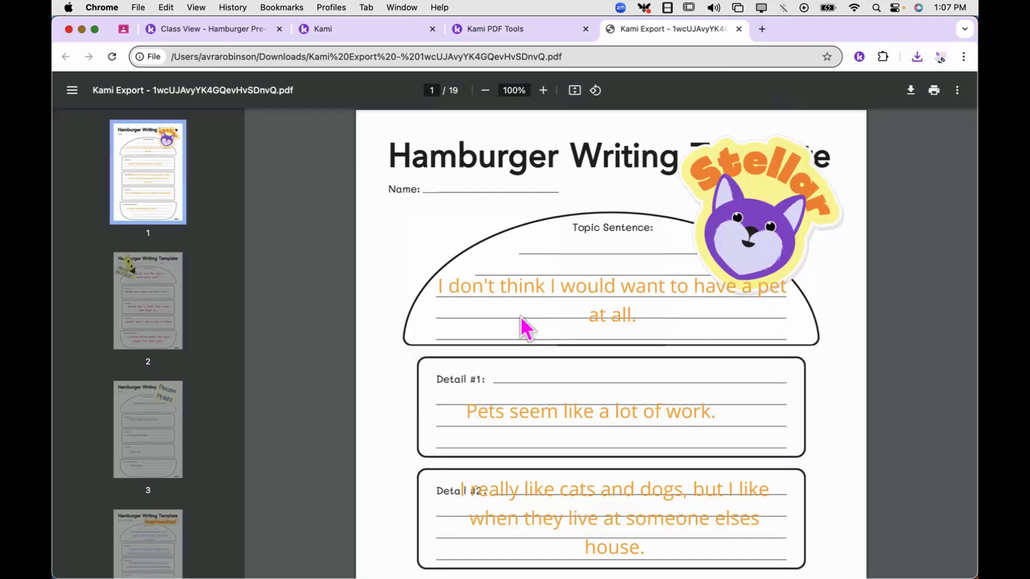
# Scroll through the merged 19-page Hamburger template PDF, then bring up Chrome's print dialog
pyautogui.scroll(-10, 521, 316)
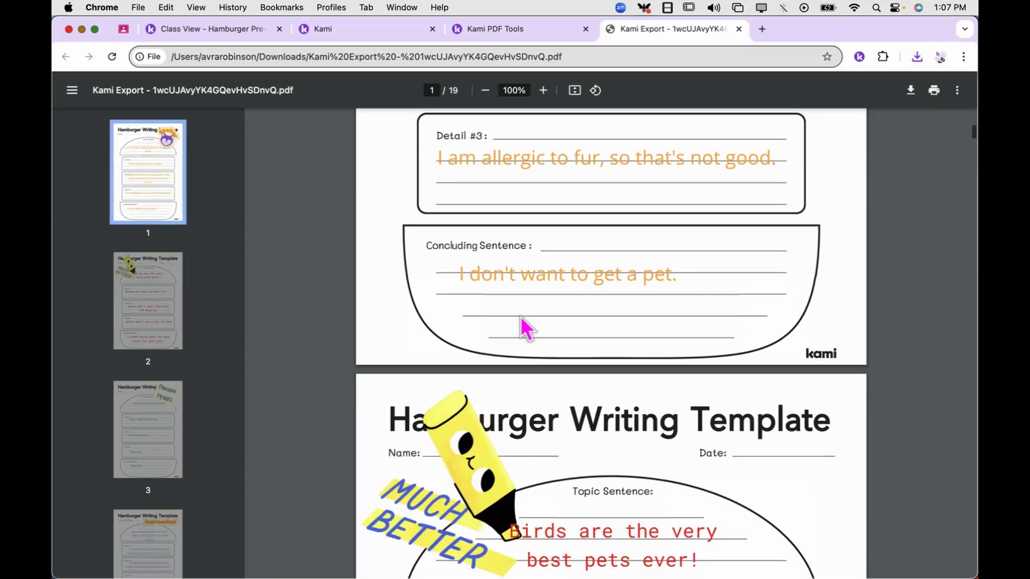
pyautogui.scroll(-10, 520, 317)
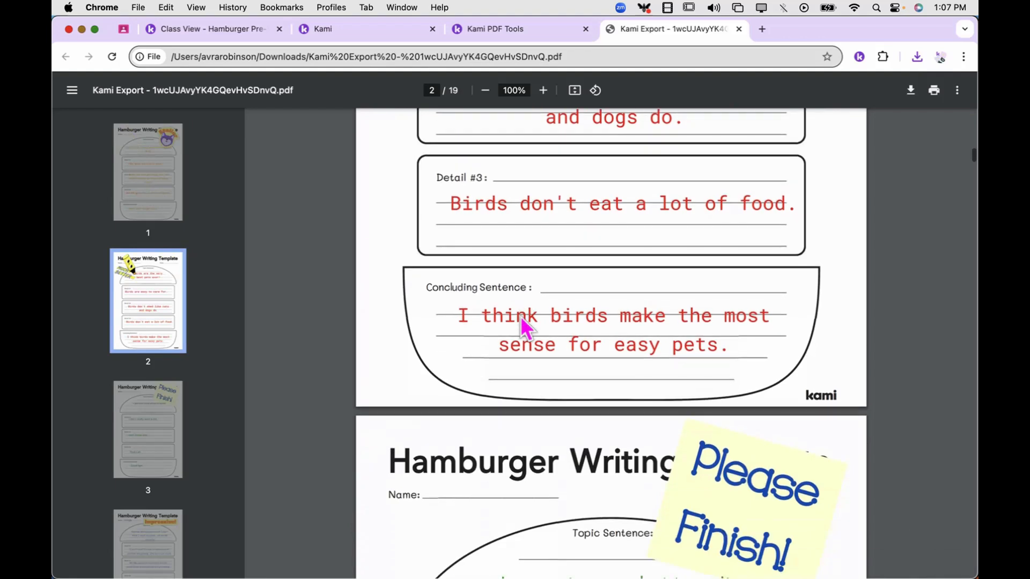
pyautogui.scroll(5, 520, 319)
pyautogui.scroll(10, 520, 320)
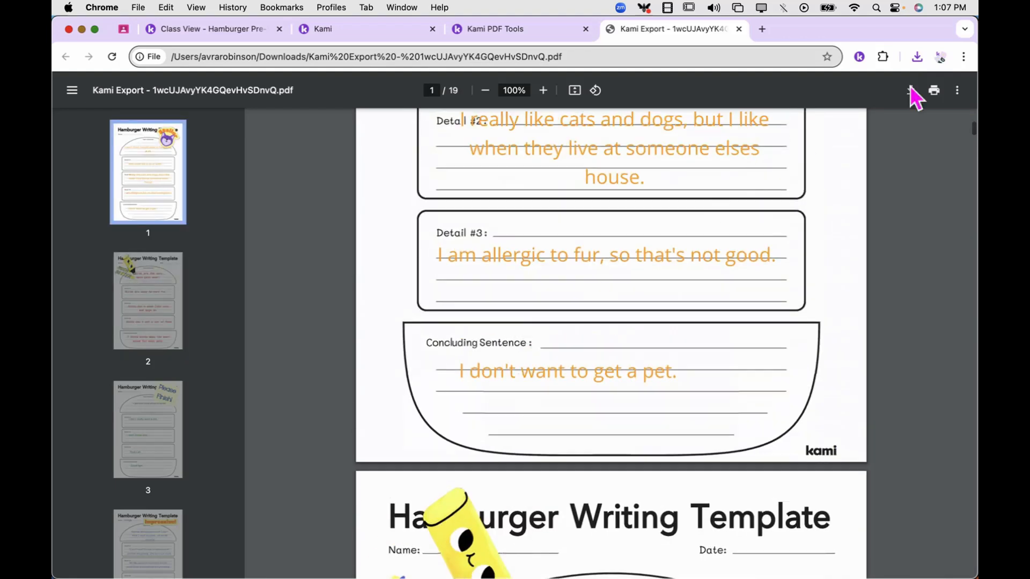
pyautogui.click(933, 91)
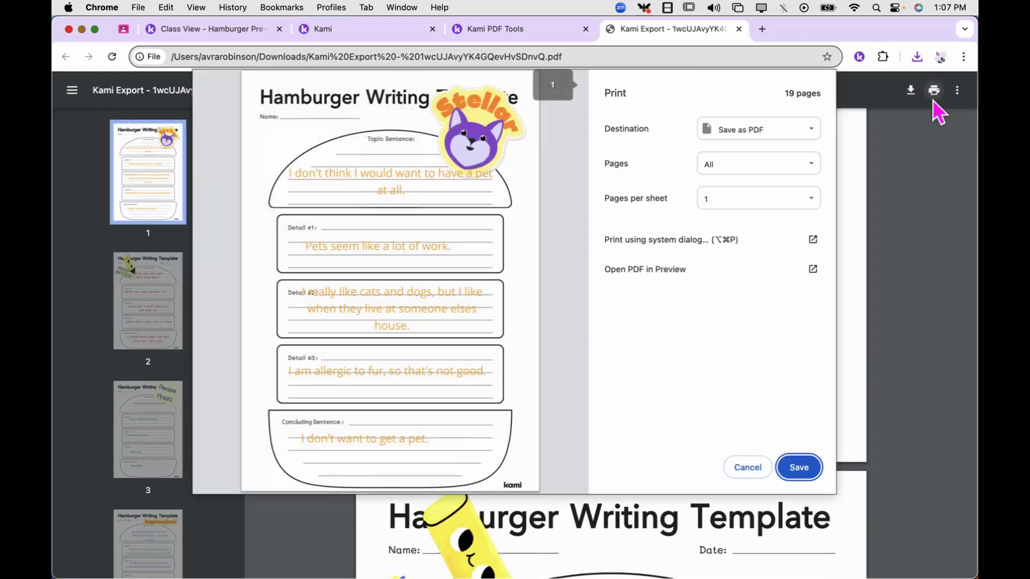